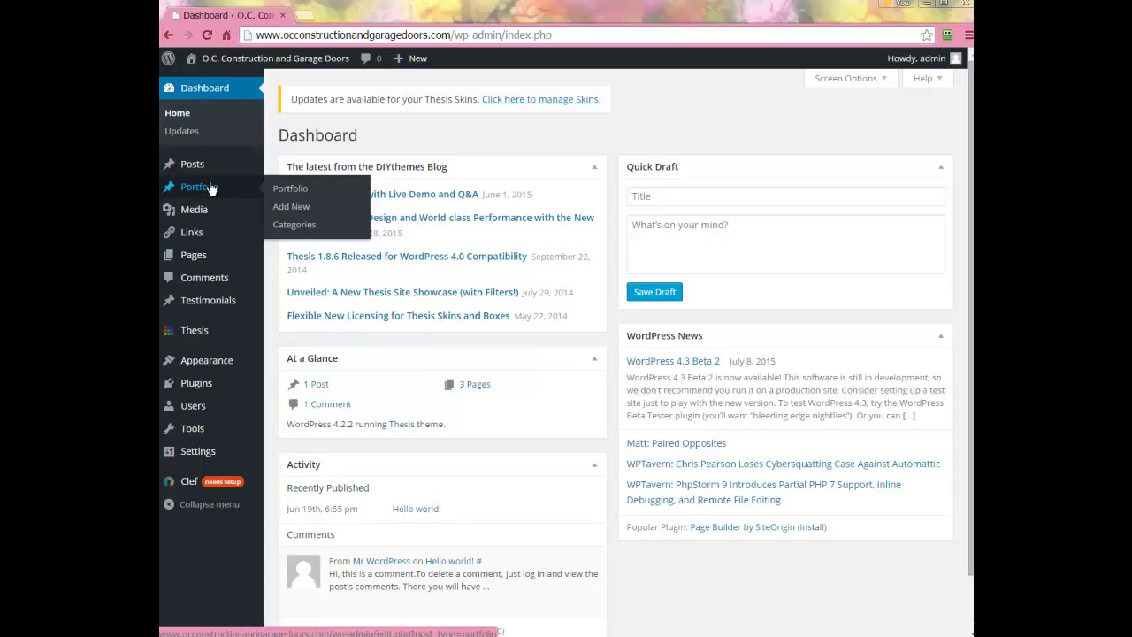
Step: Open the list of all portfolio items from the Portfolio admin menu
click(294, 191)
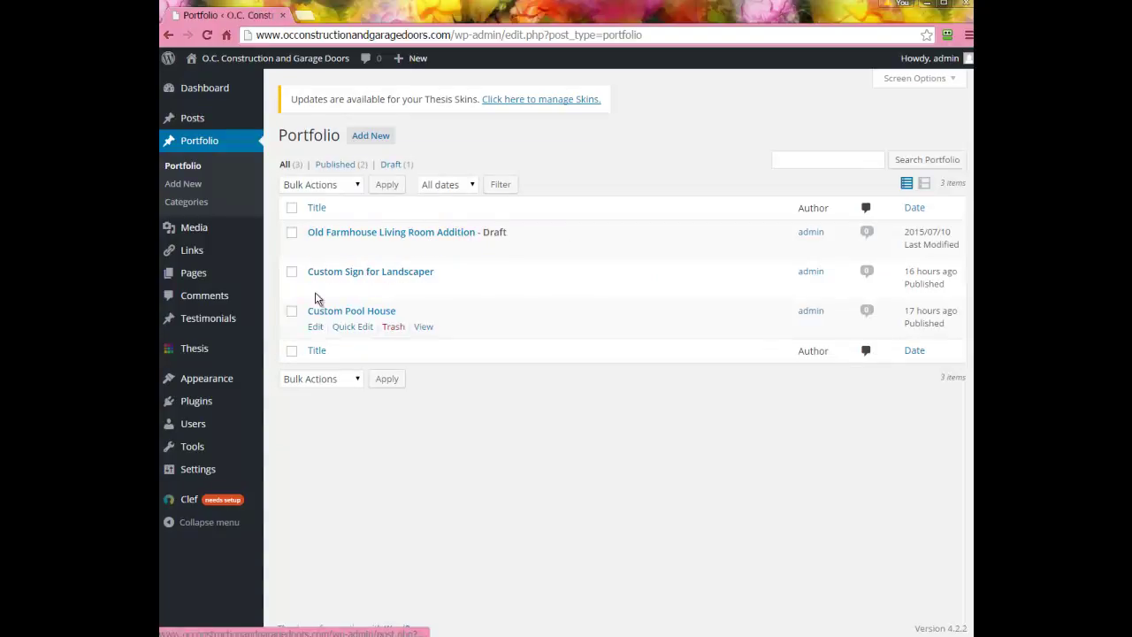
mouse_move(407, 239)
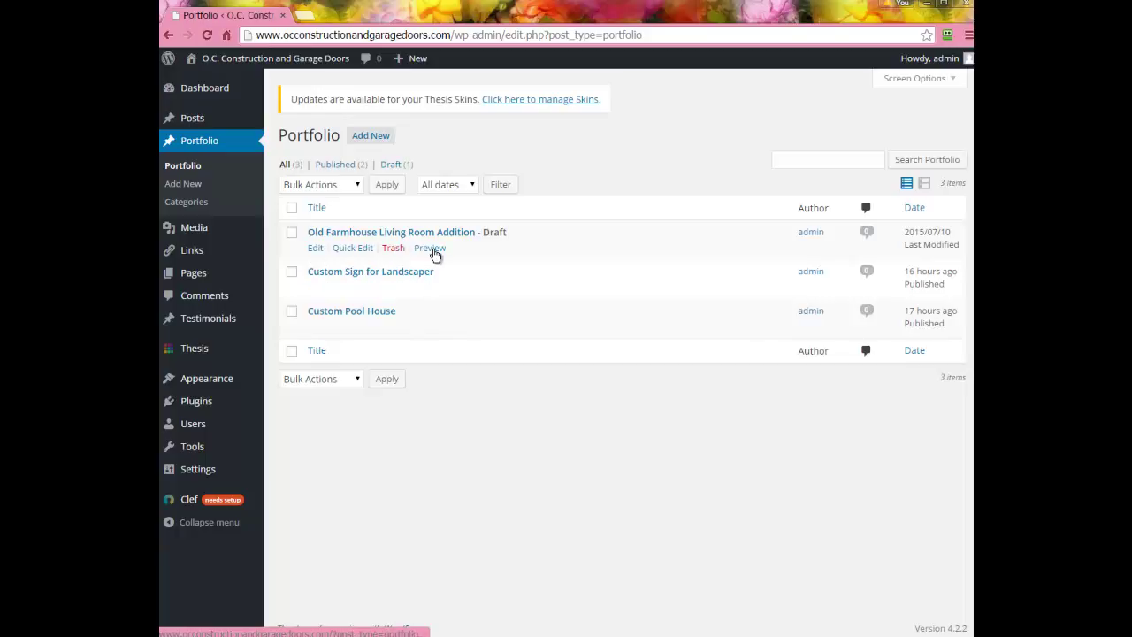
Step: Open Custom Pool House in the editor, check its SEO boxes, and toggle Text and Visual views
click(352, 314)
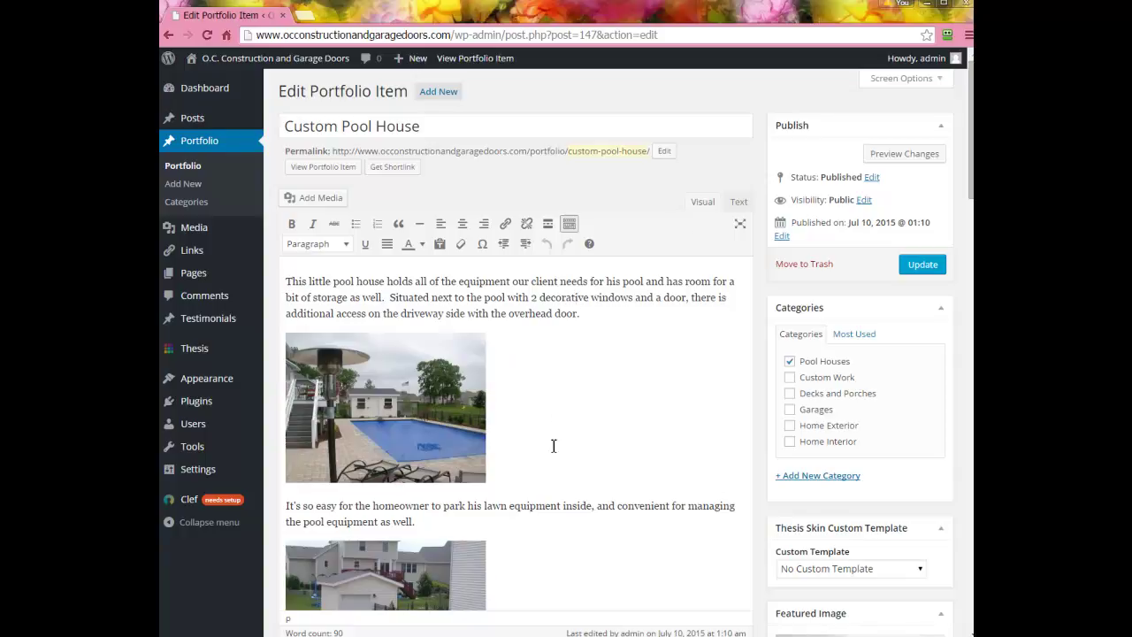
scroll(571, 466, down, 2)
scroll(566, 463, down, 2)
scroll(564, 463, down, 2)
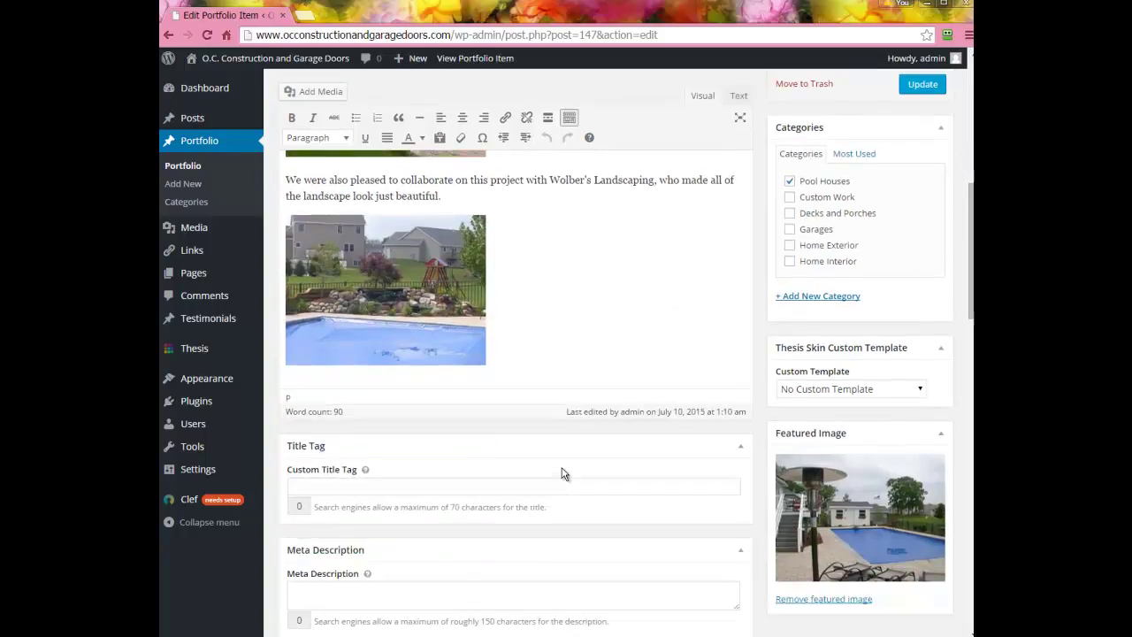
scroll(560, 469, up, 5)
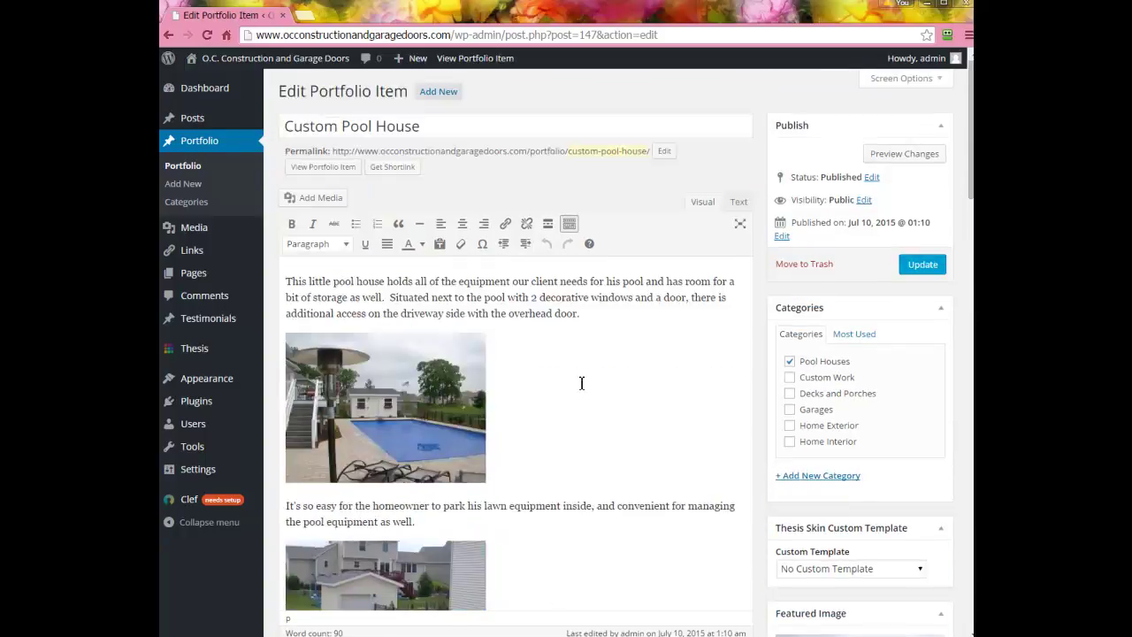
click(738, 202)
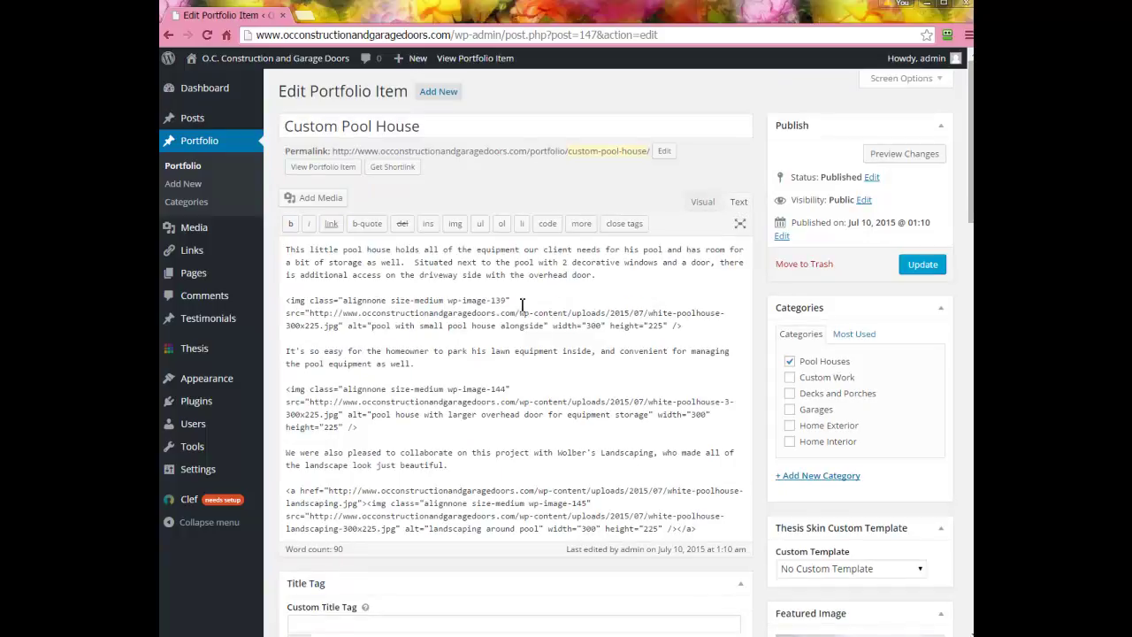
click(702, 202)
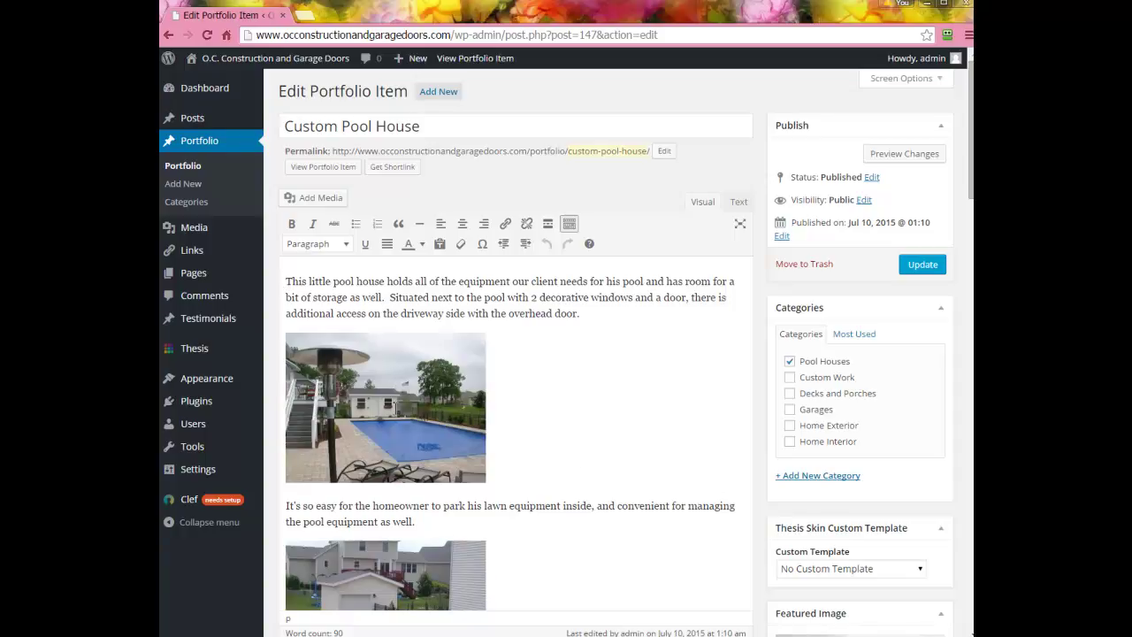
Step: Centre the first pool photo, the second photo and the landscaping photo in the article
click(385, 407)
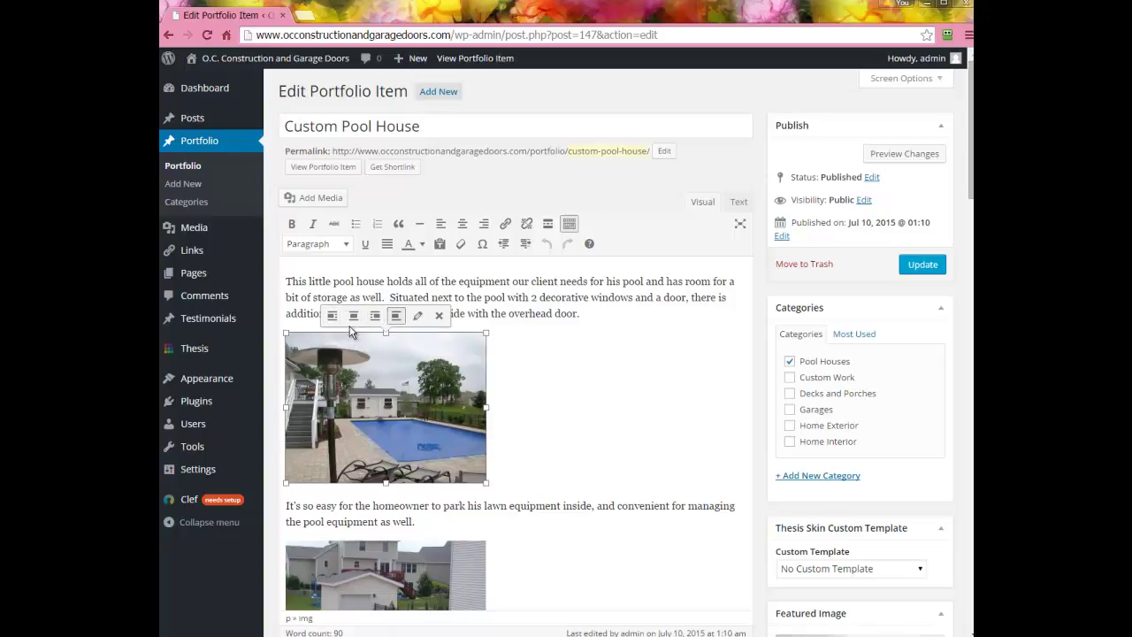
click(353, 316)
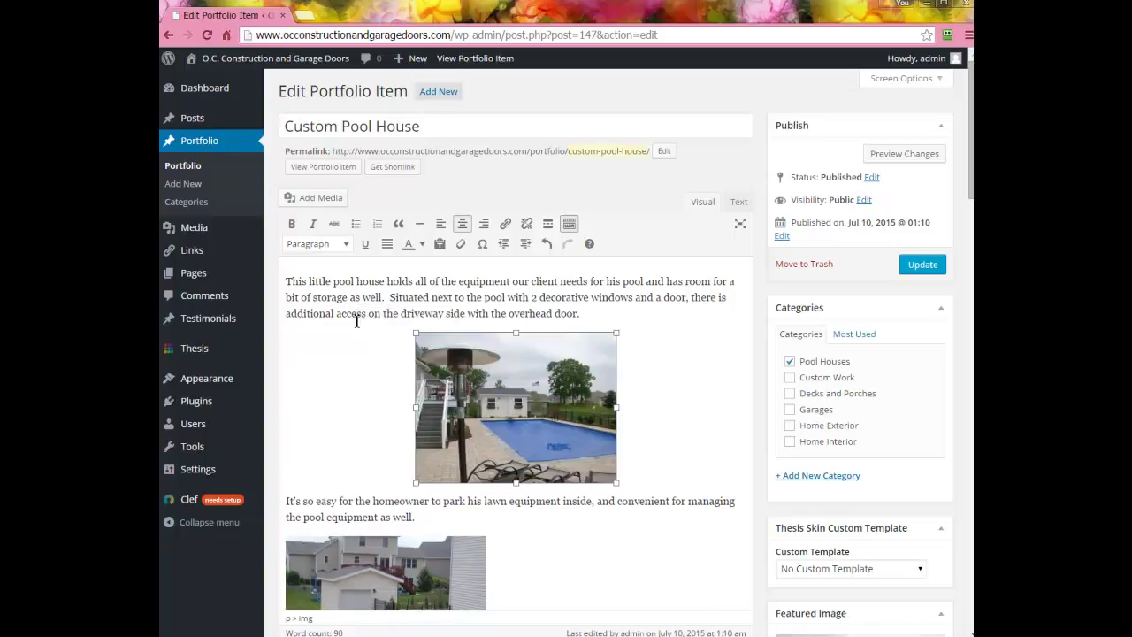
click(362, 412)
scroll(362, 412, down, 1)
scroll(361, 412, down, 1)
click(362, 412)
click(358, 316)
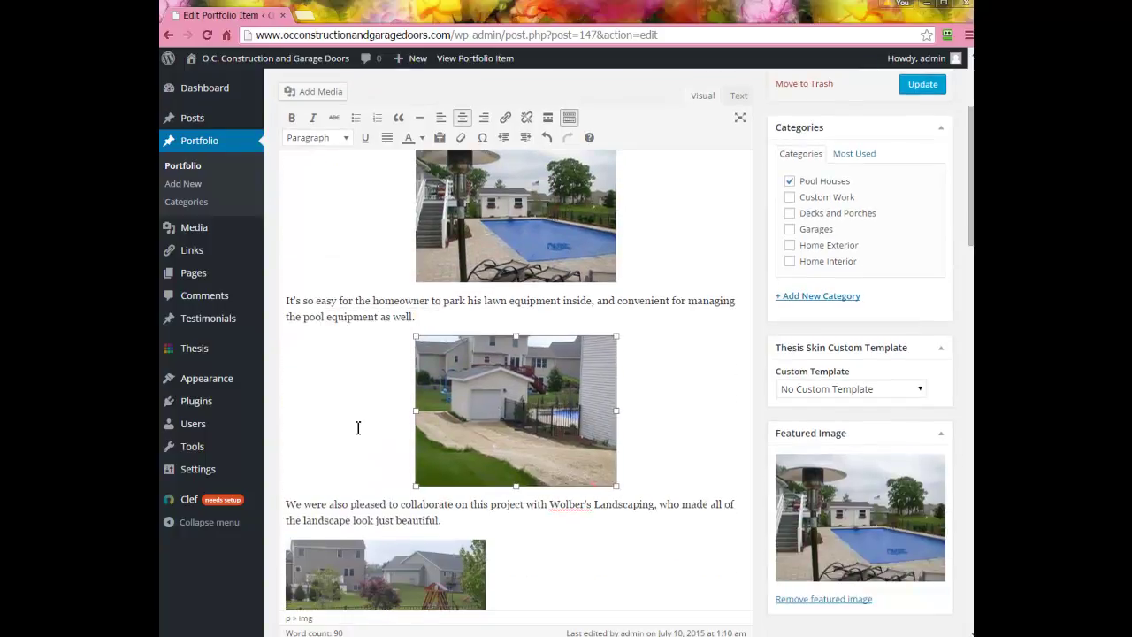
scroll(358, 425, down, 3)
click(374, 331)
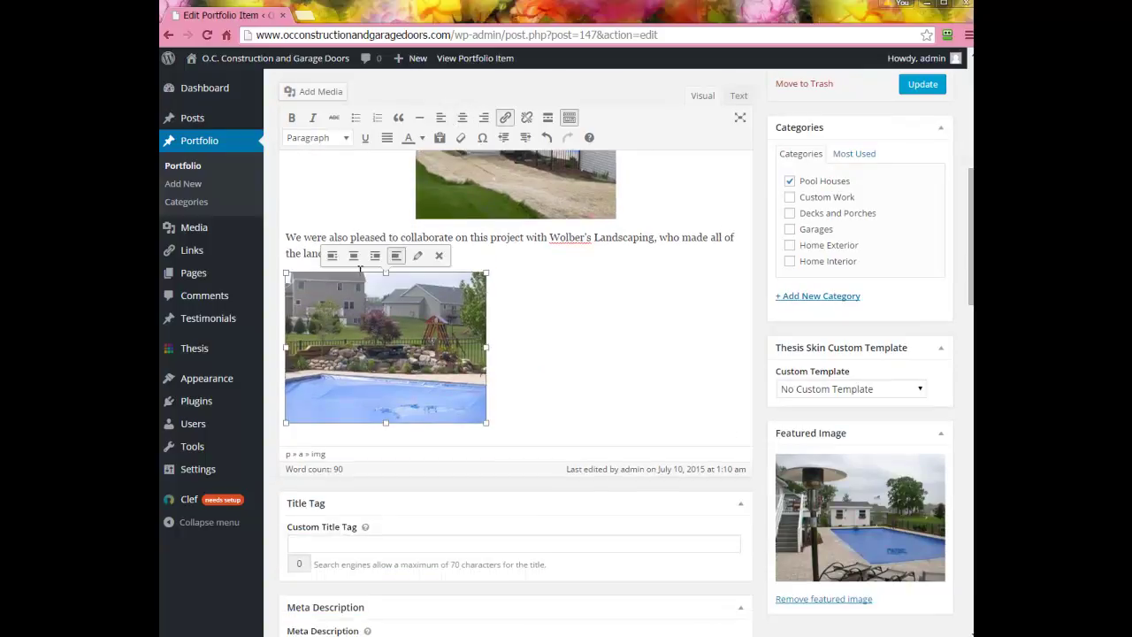
click(354, 257)
click(645, 332)
scroll(349, 324, up, 3)
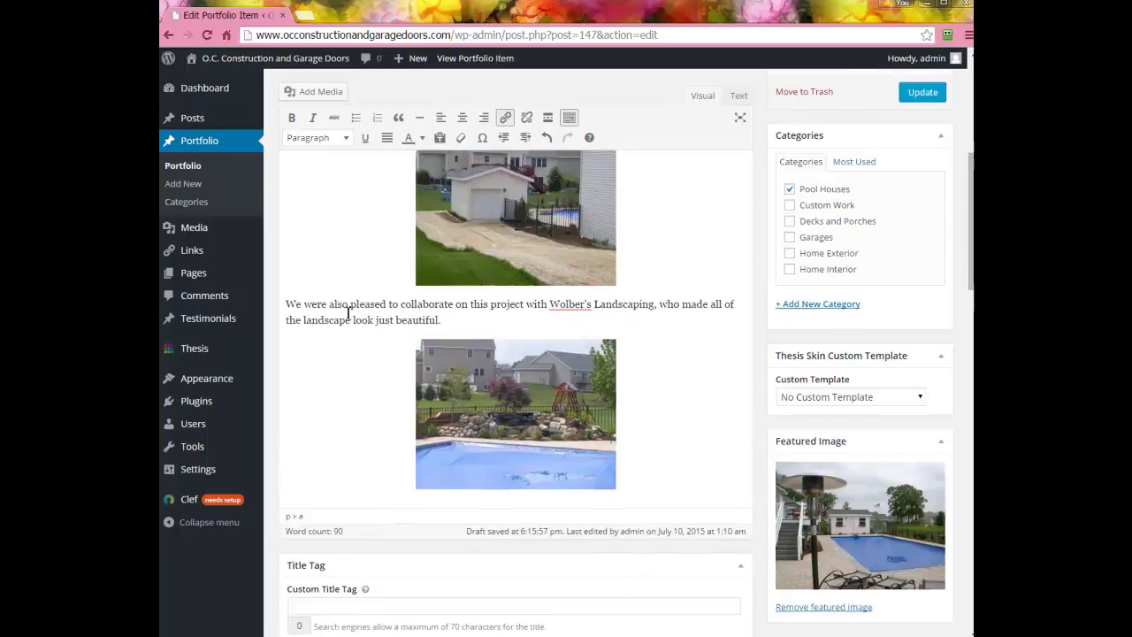
scroll(348, 313, up, 5)
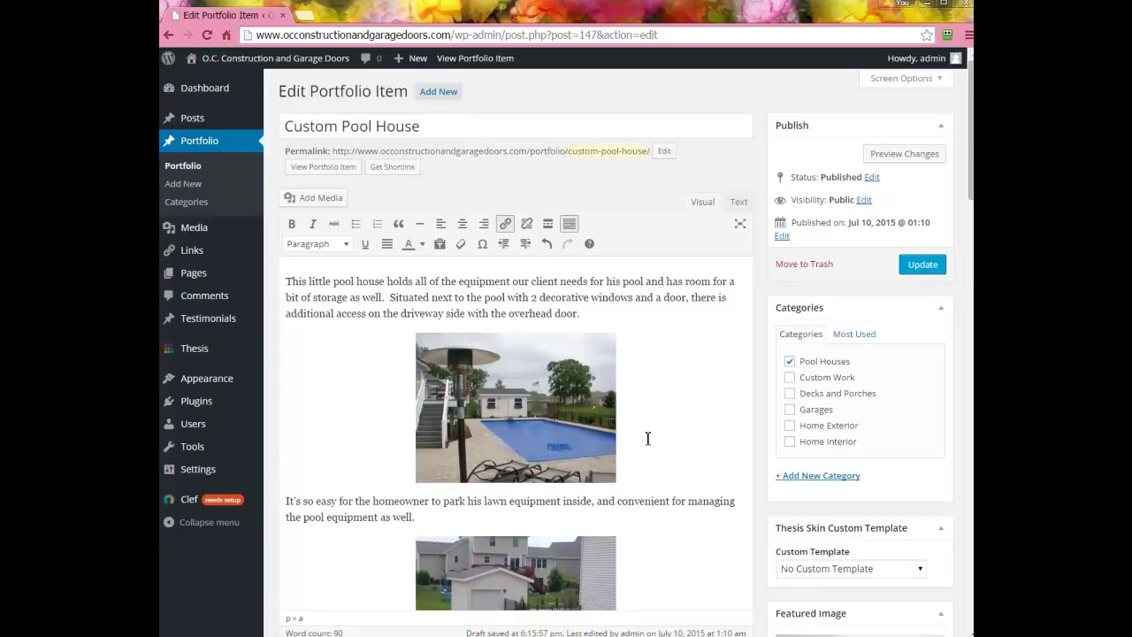
scroll(687, 362, down, 2)
scroll(690, 354, down, 2)
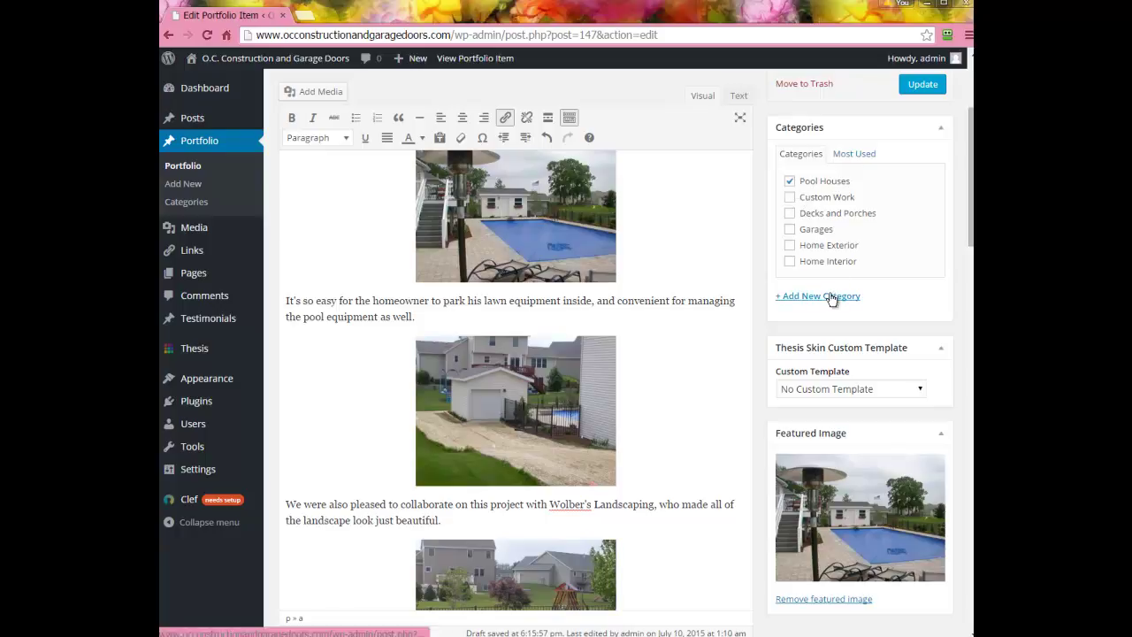
click(790, 182)
scroll(712, 260, down, 1)
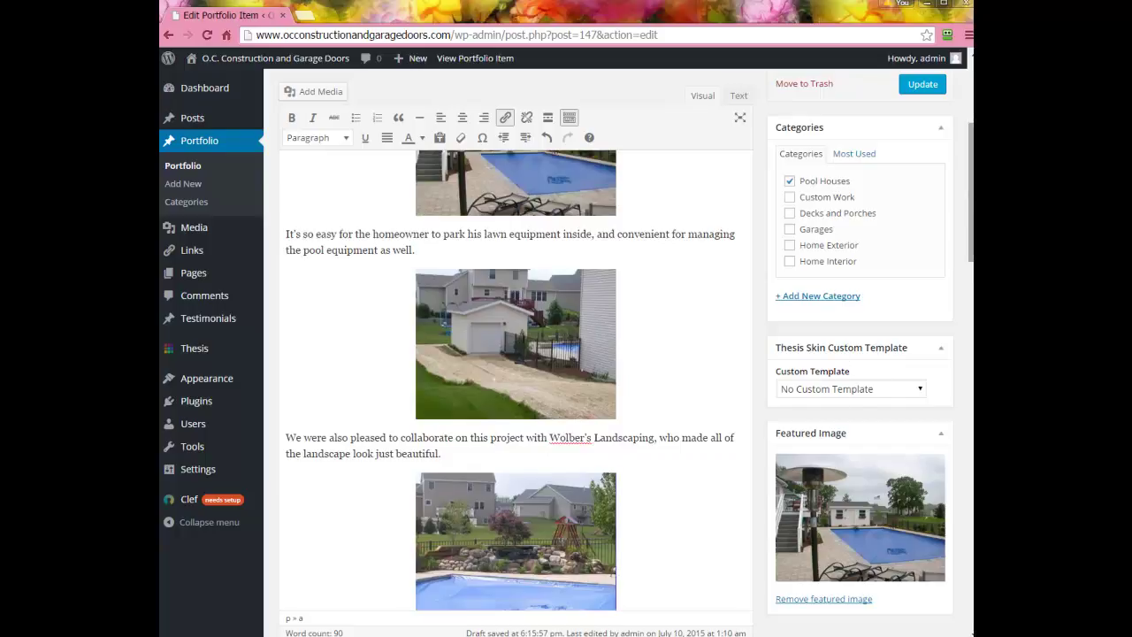
drag(972, 205, 970, 302)
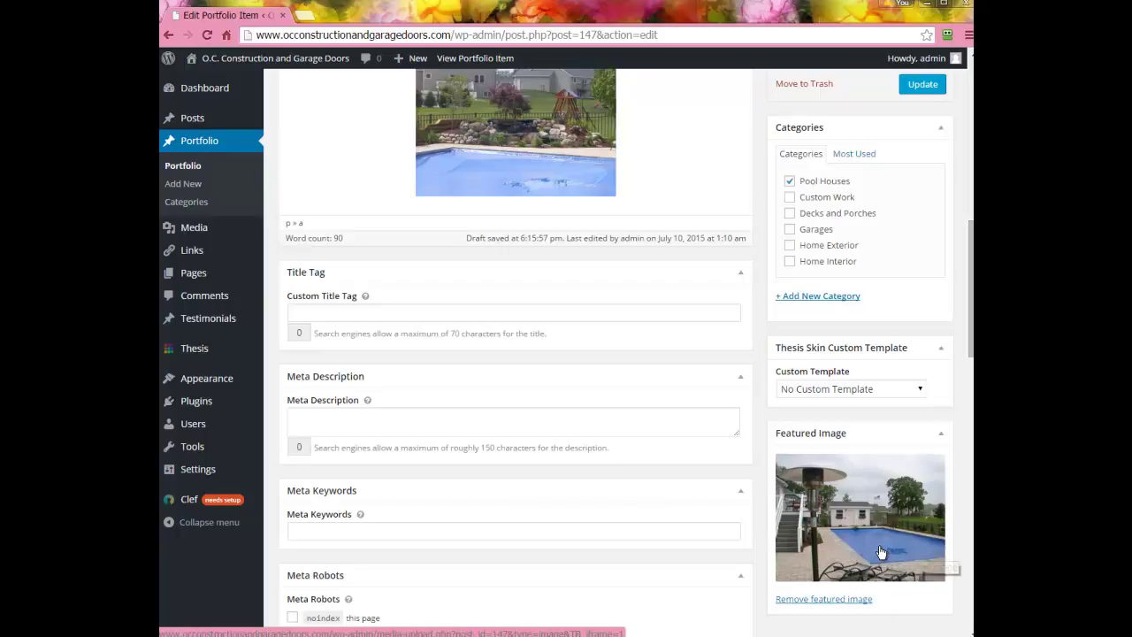
Step: Replace the featured image with the white-poolhouse photo from the Media Library
click(942, 438)
scroll(929, 473, down, 3)
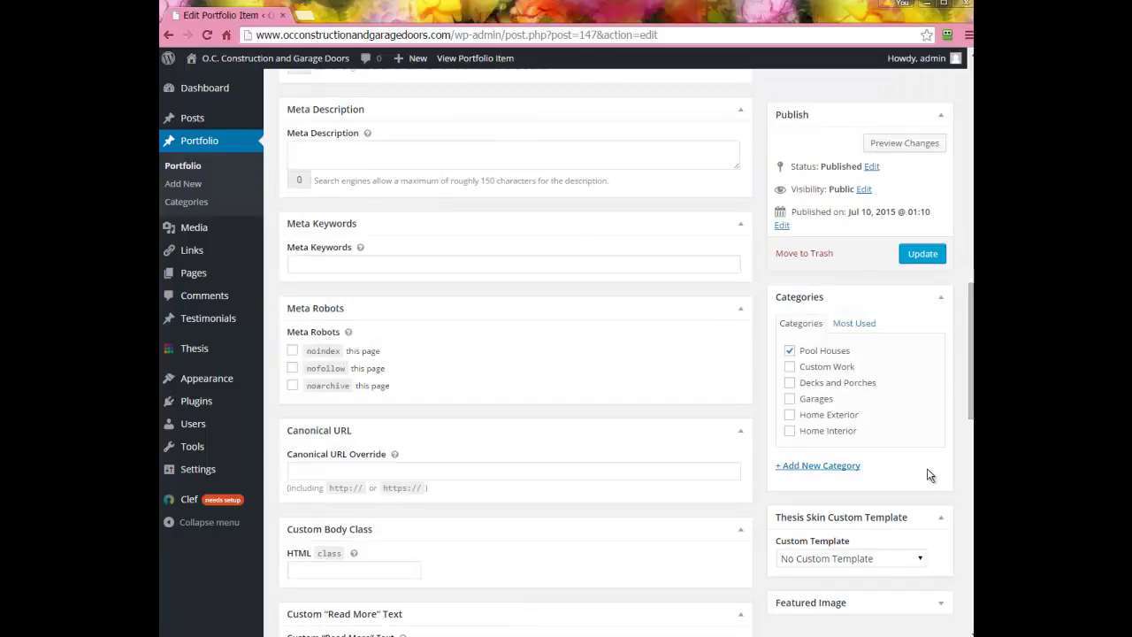
click(942, 605)
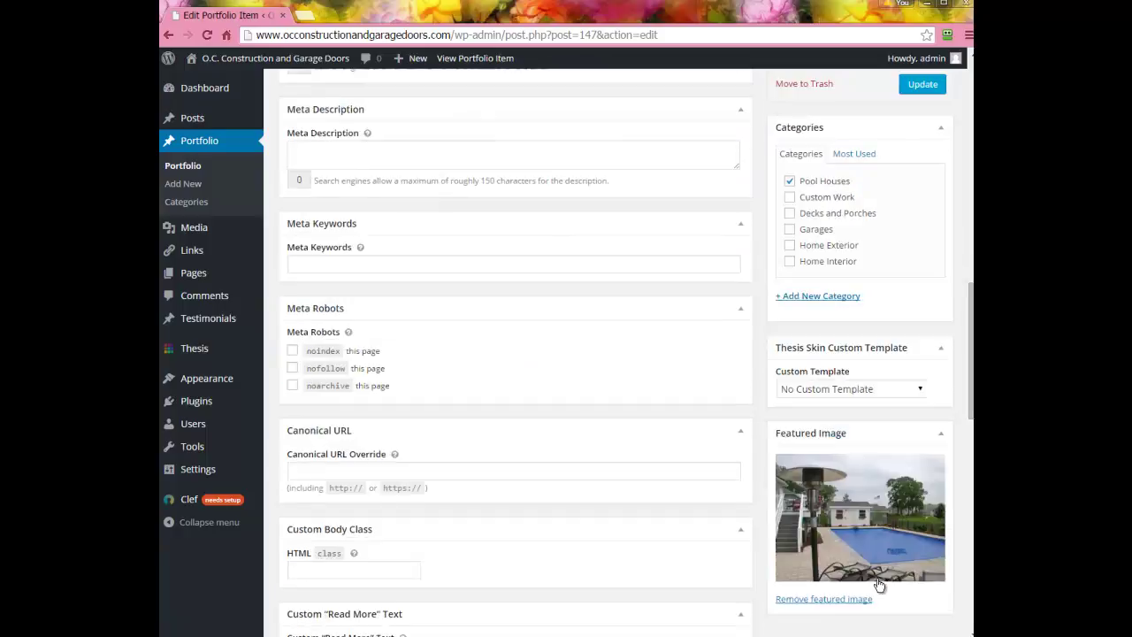
click(832, 600)
click(821, 601)
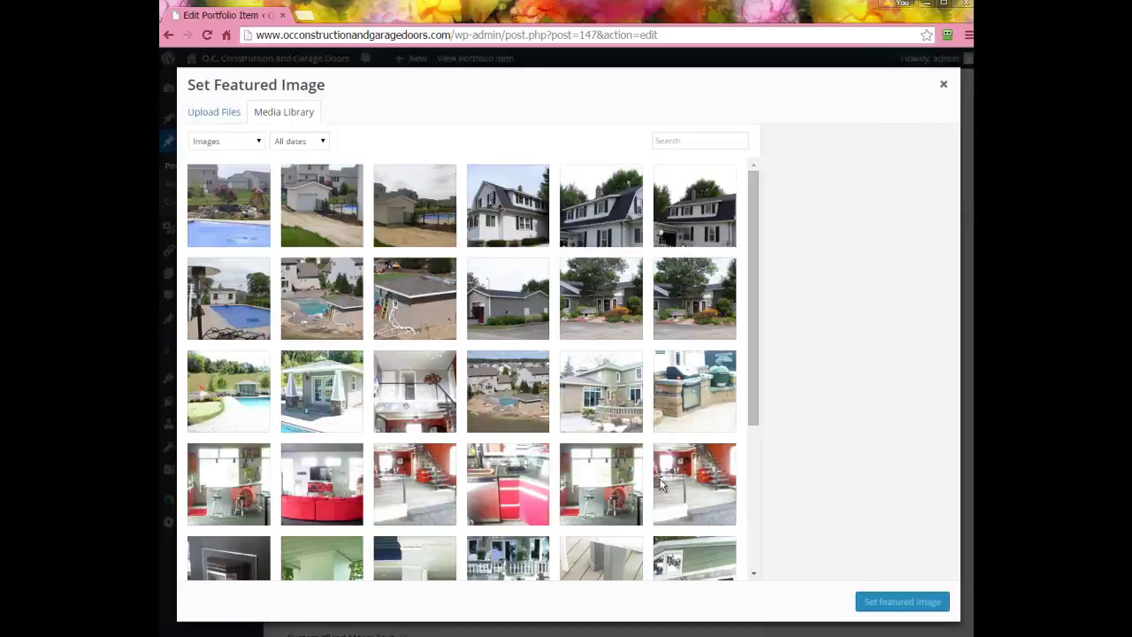
click(240, 307)
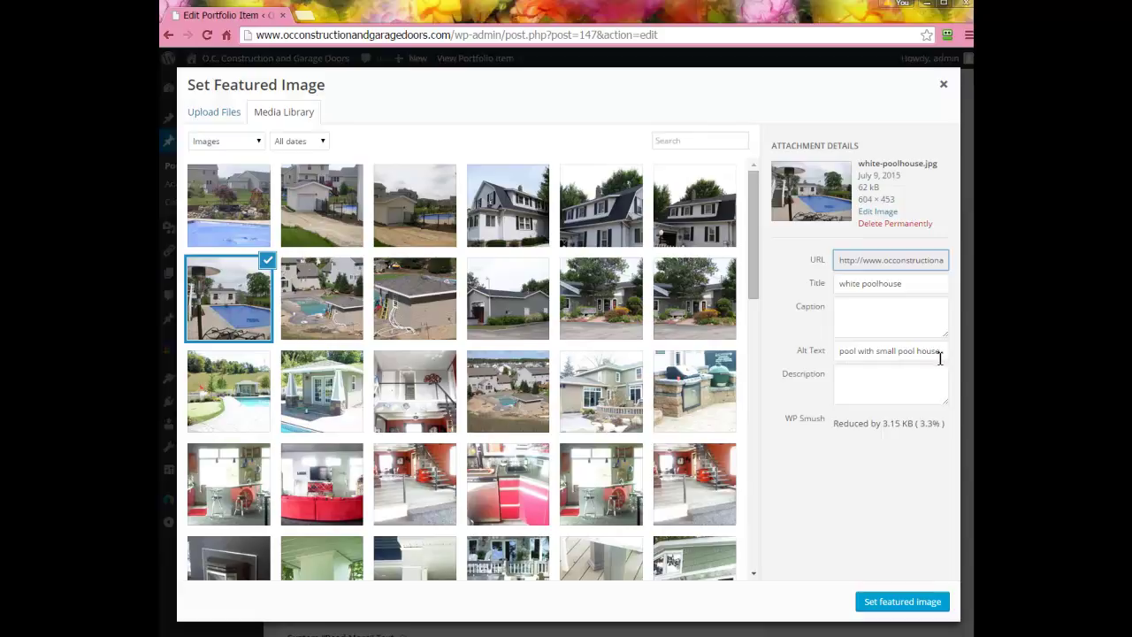
click(908, 602)
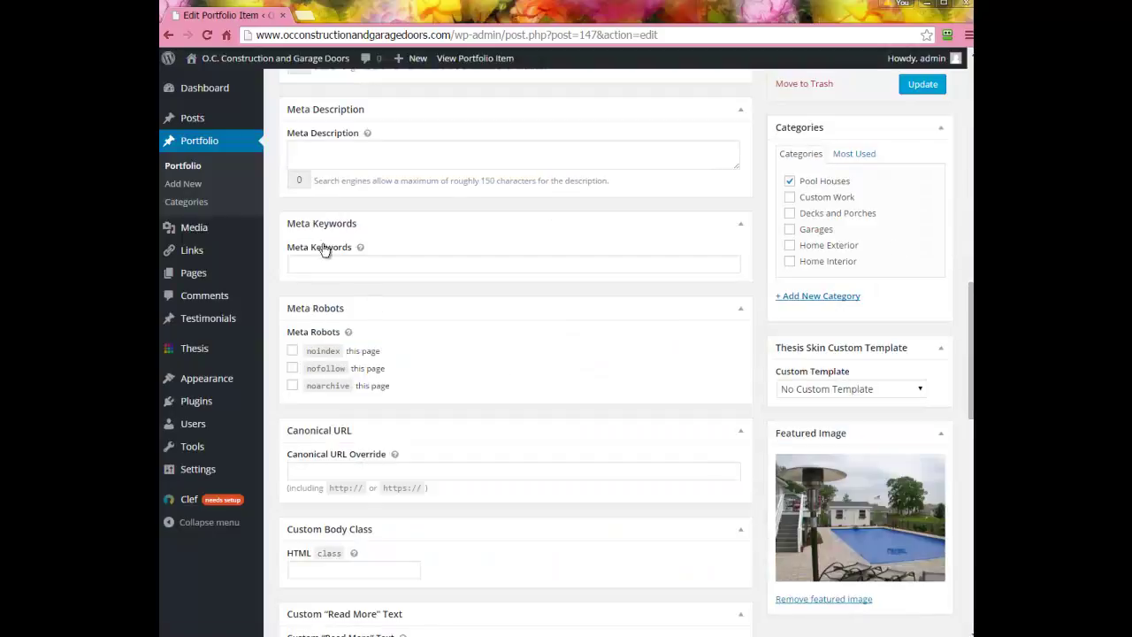
Step: Enter the Custom Title Tag 'Custom pool house stores pool machinery. additional lawn equipment'
scroll(414, 159, up, 3)
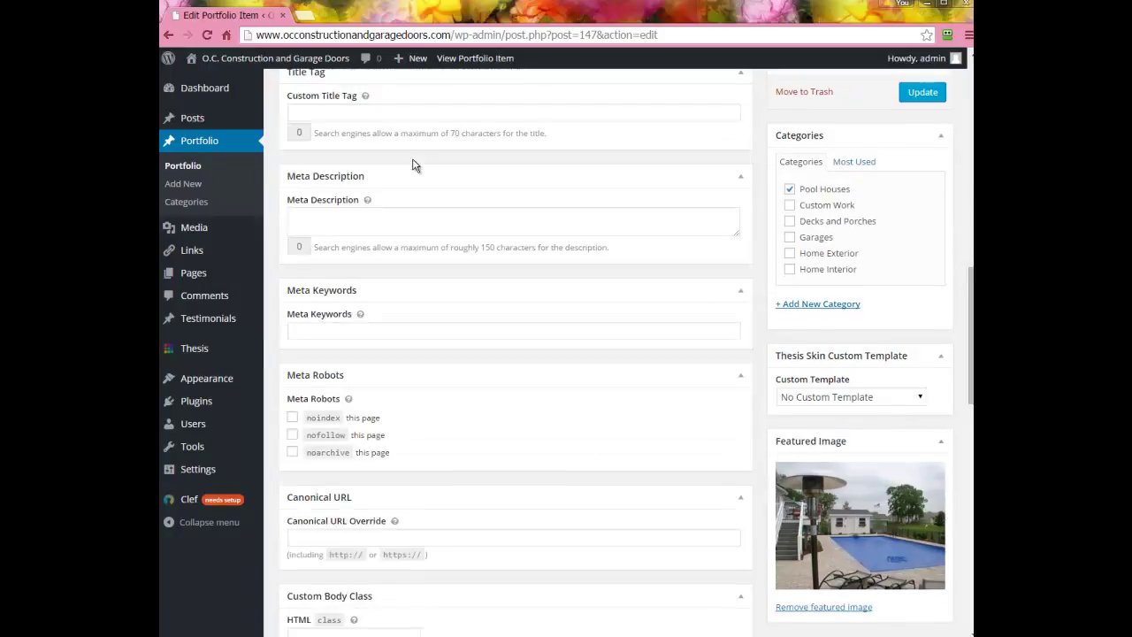
scroll(414, 164, up, 3)
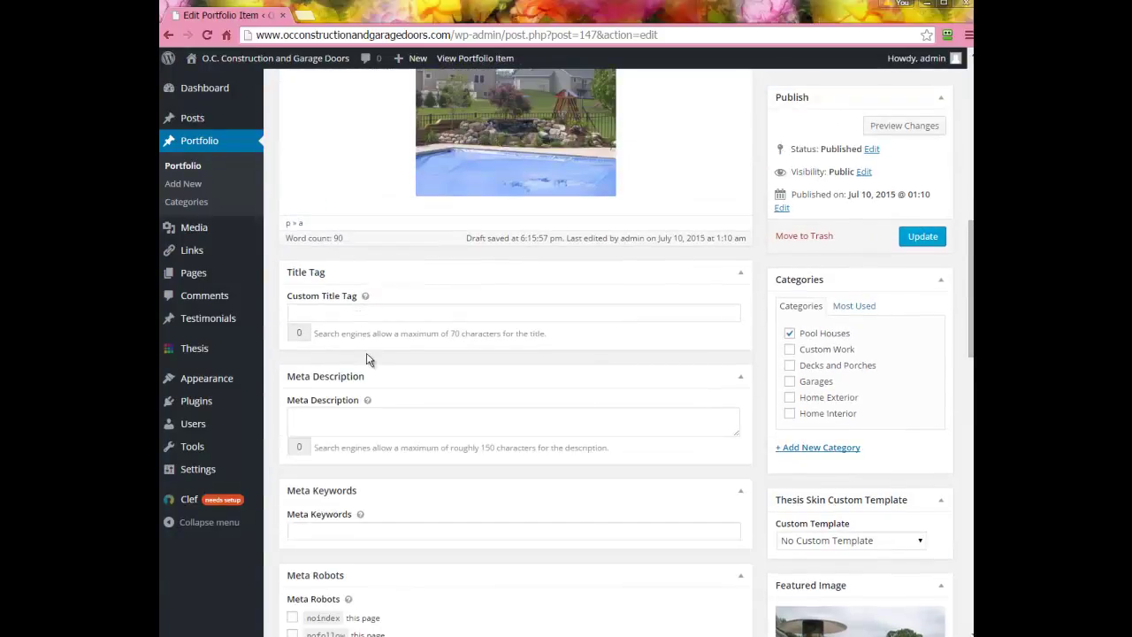
click(356, 309)
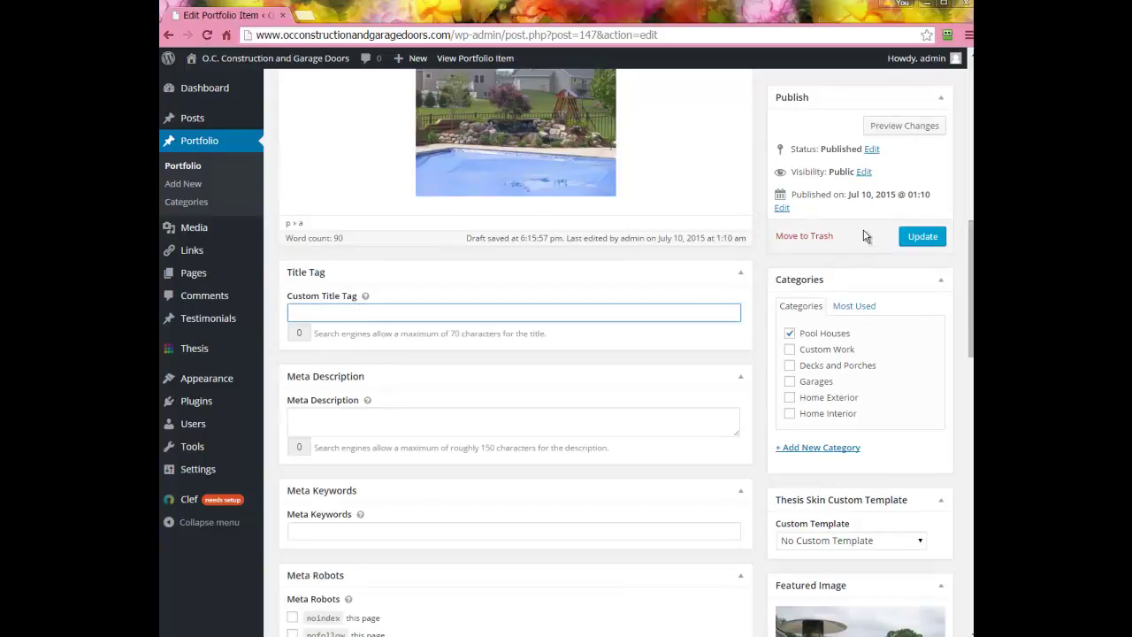
scroll(956, 142, up, 5)
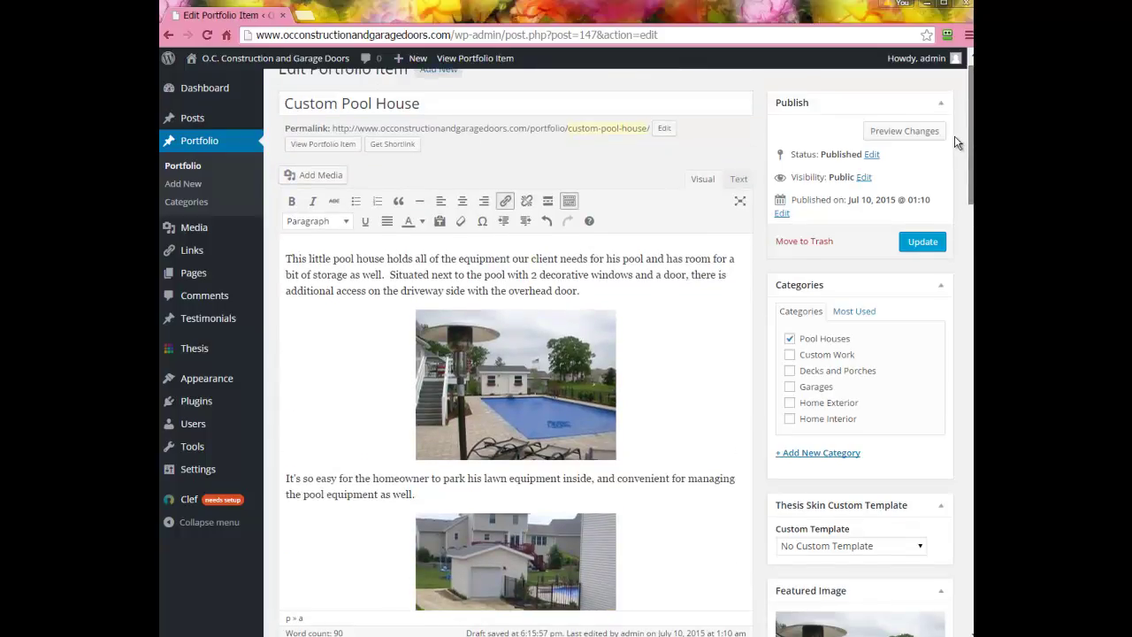
scroll(956, 141, down, 1)
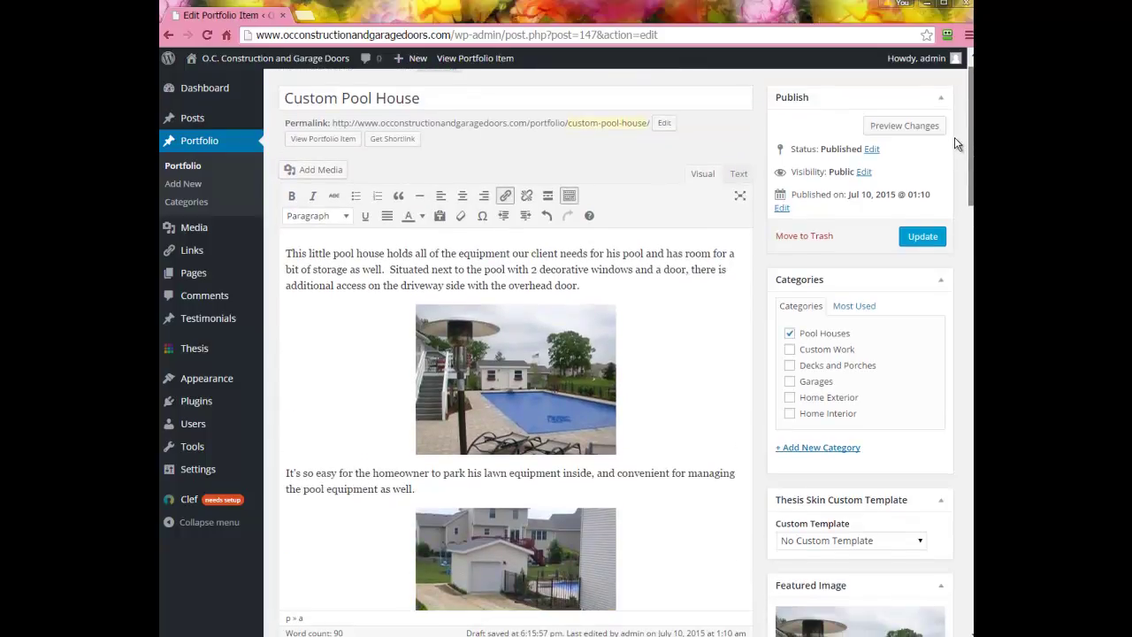
drag(967, 144, 967, 221)
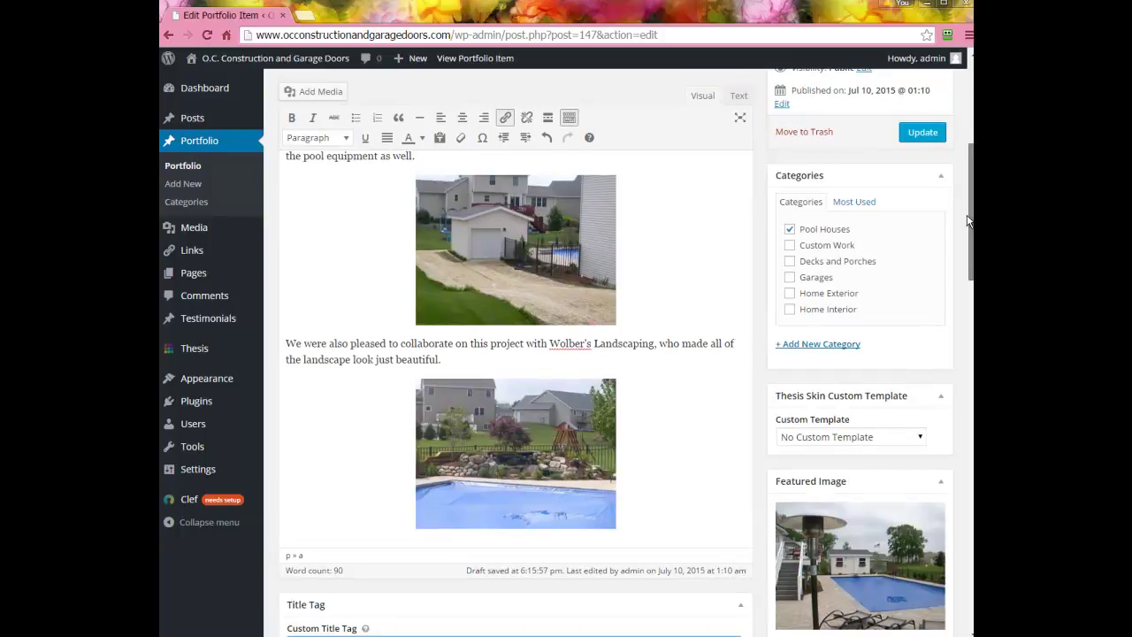
drag(968, 221, 967, 272)
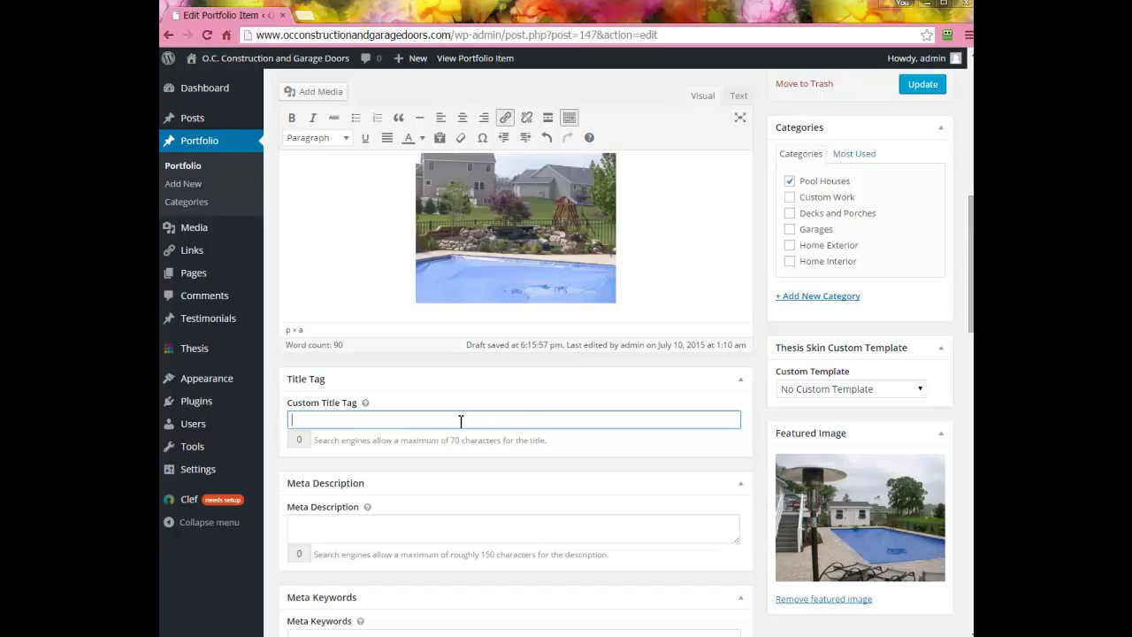
mouse_move(917, 58)
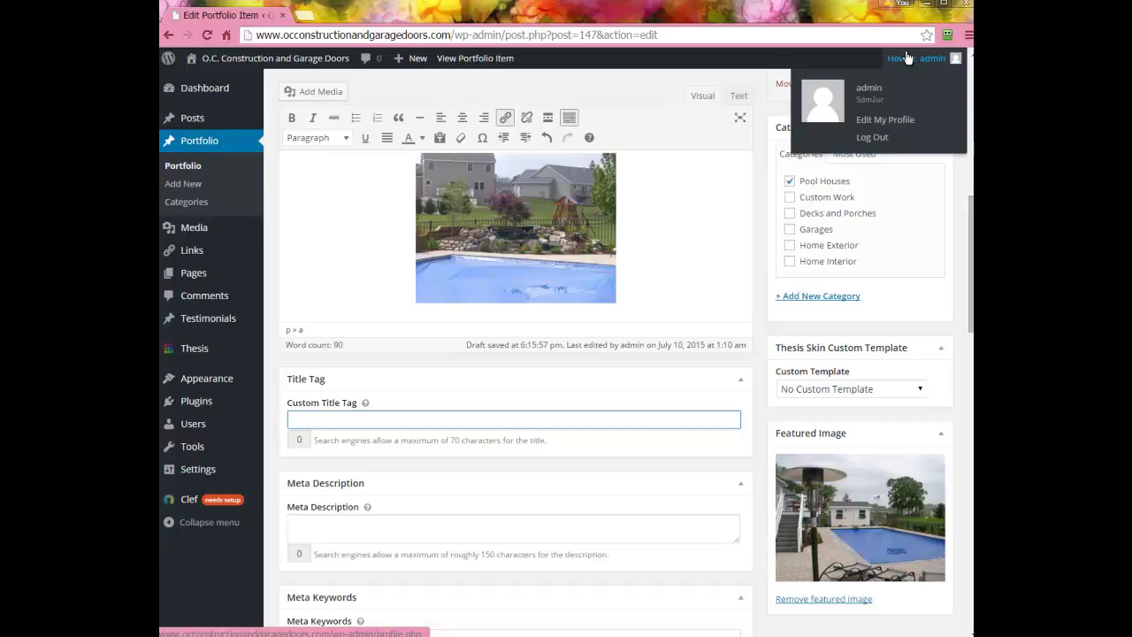
text(Custom pool house stores epool ma)
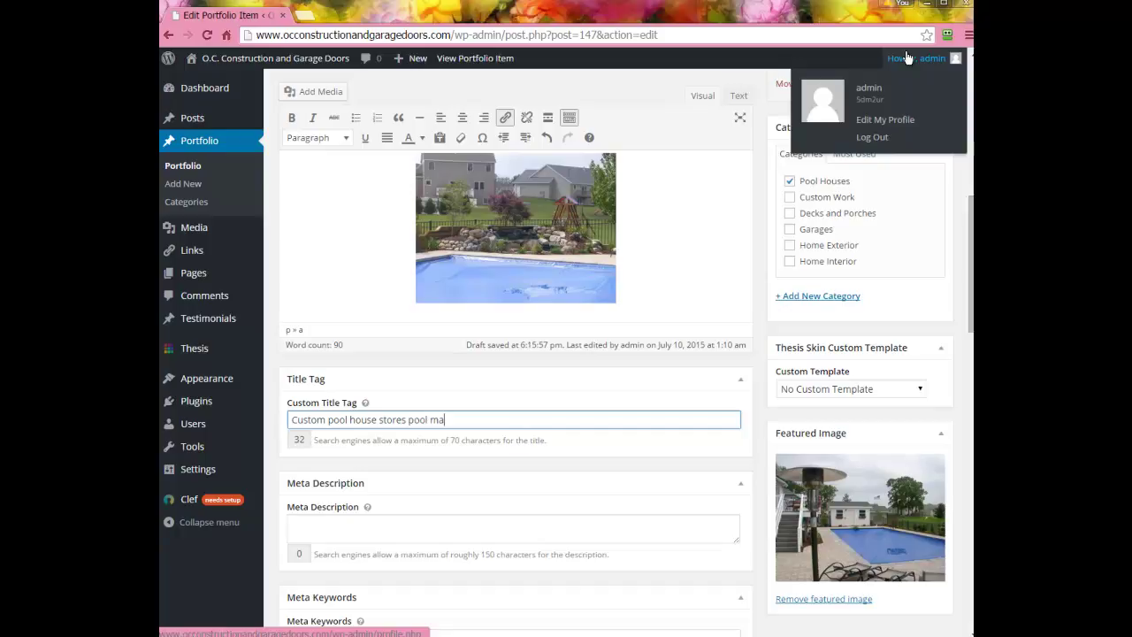
text(chinery. additional lawn equipment)
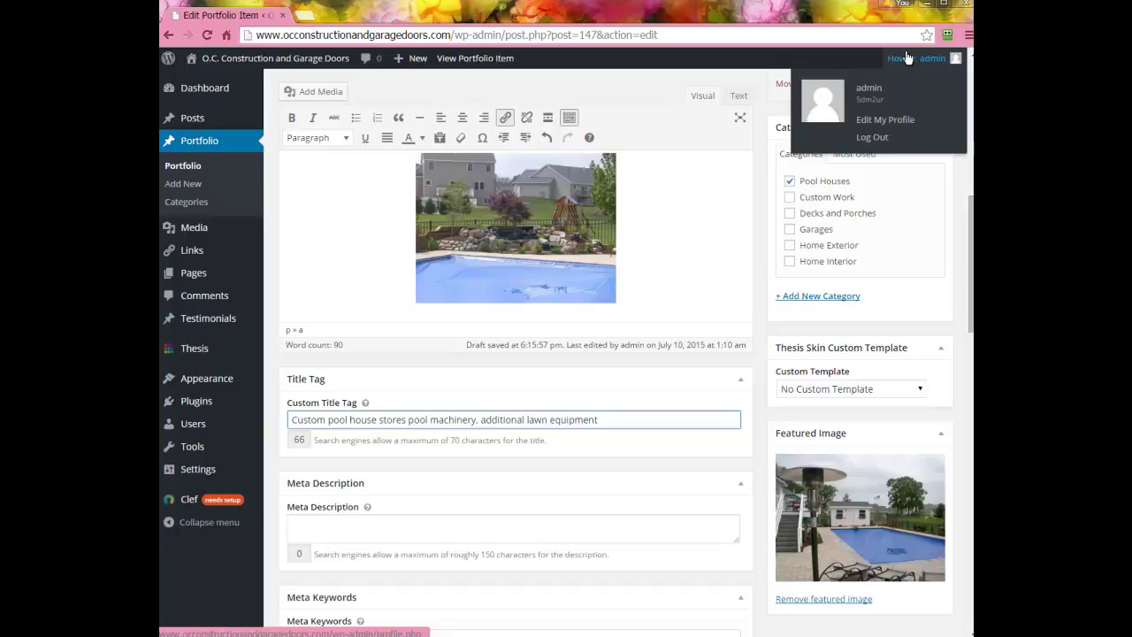
click(336, 528)
Step: Write the meta description about keeping pool machinery out of the weather, ending 'lawn mower and equipment storage.'
drag(971, 266, 971, 305)
text(A cu)
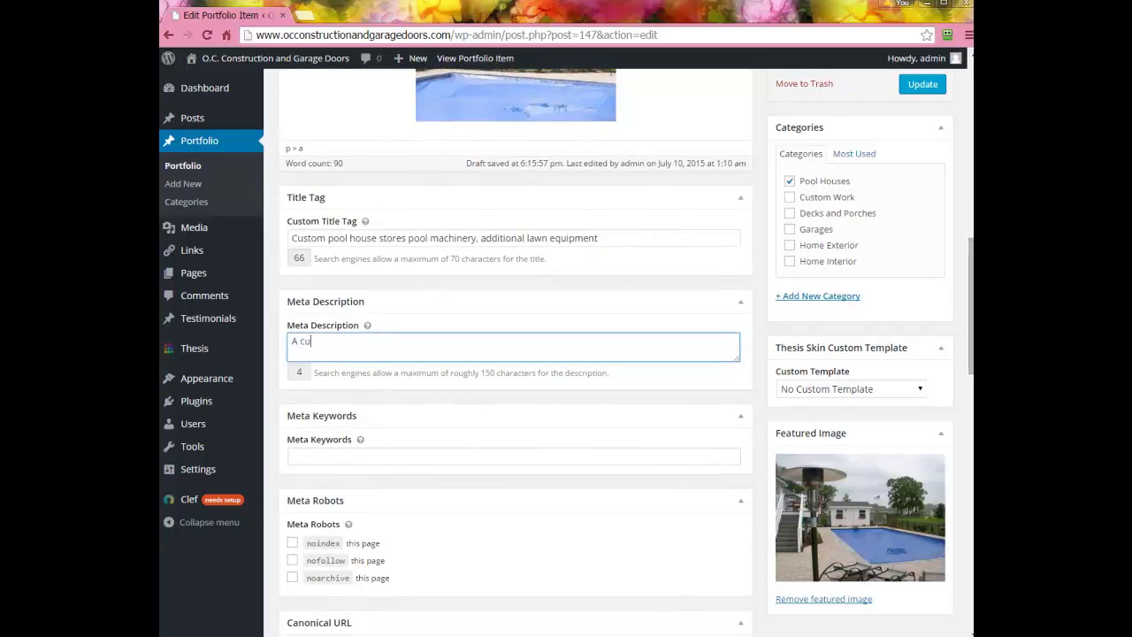
text(st)
text(om designed pool house allows the homeowner to )
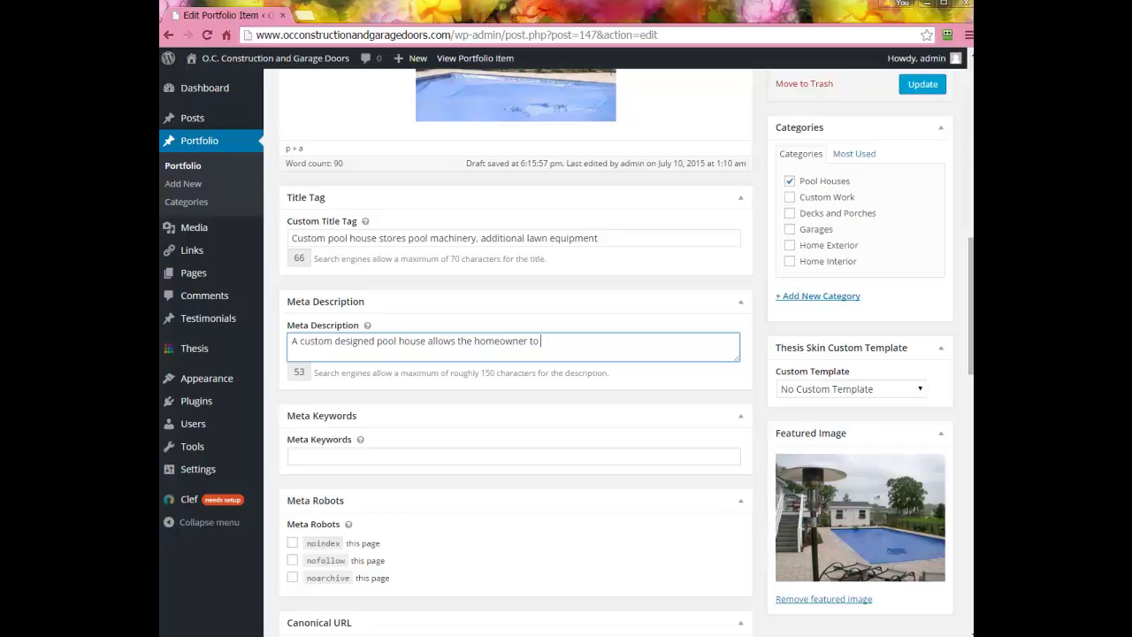
text(keep pool machinery out of the weather. also use )
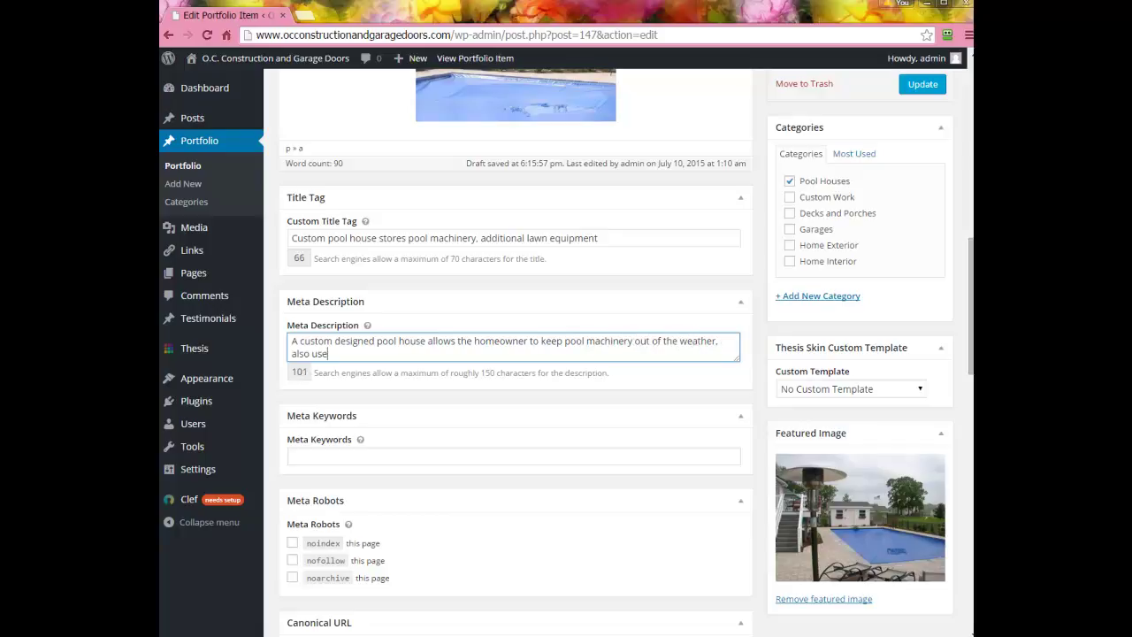
text(the house for lawn )
text(mower and equipment sst)
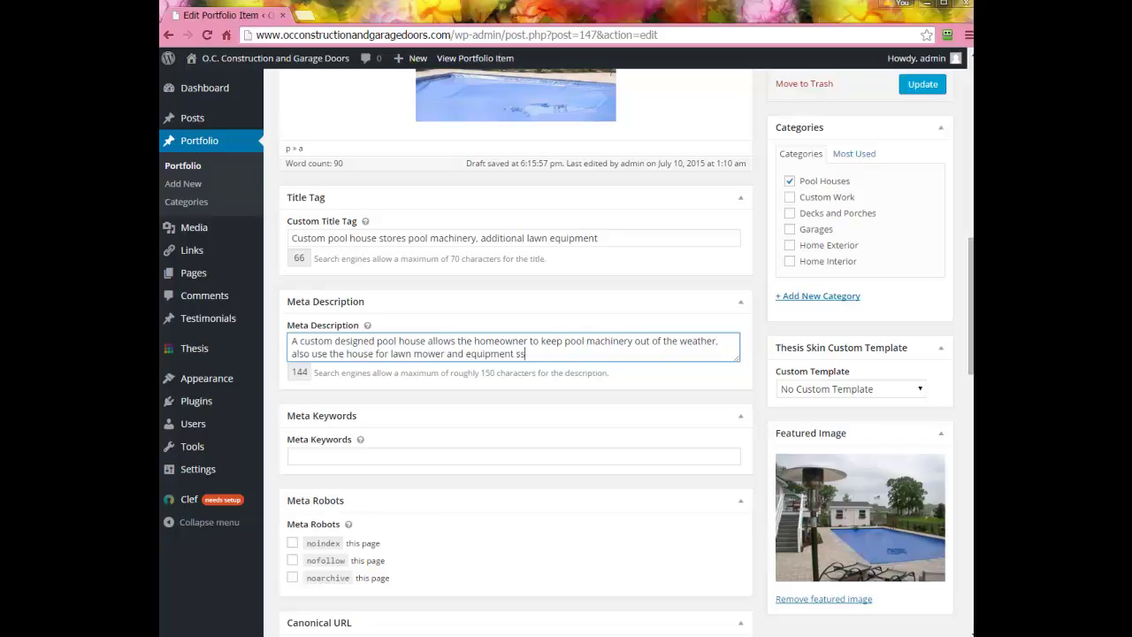
key(BackSpace)
text(torage.)
Step: Enter meta keywords: pool house, poolhouse, custom construction, landscaping, pool design
click(336, 442)
text(pool)
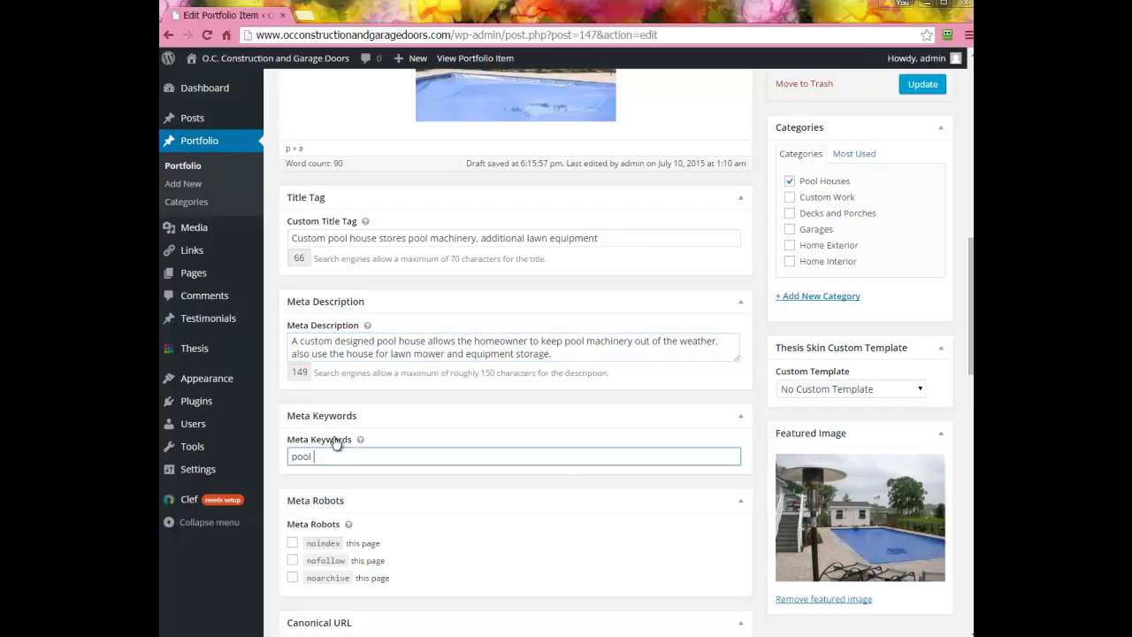
text(house, )
text(pool)
text(house)
text(,)
text(usom)
text(om construct)
text(ion,)
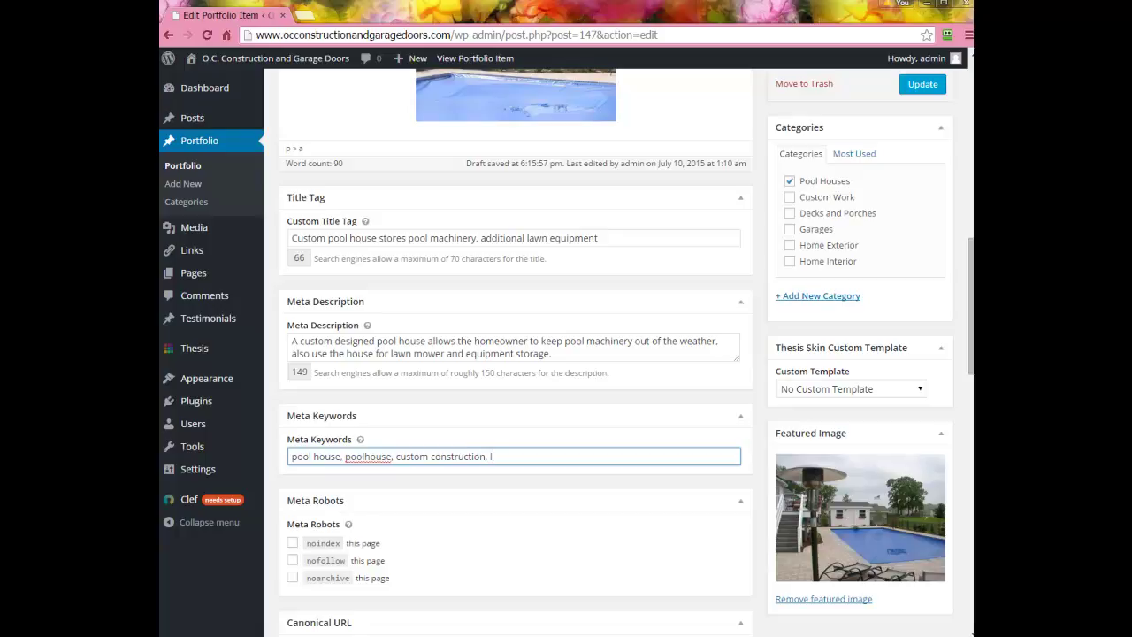
text(andscaping, pool design)
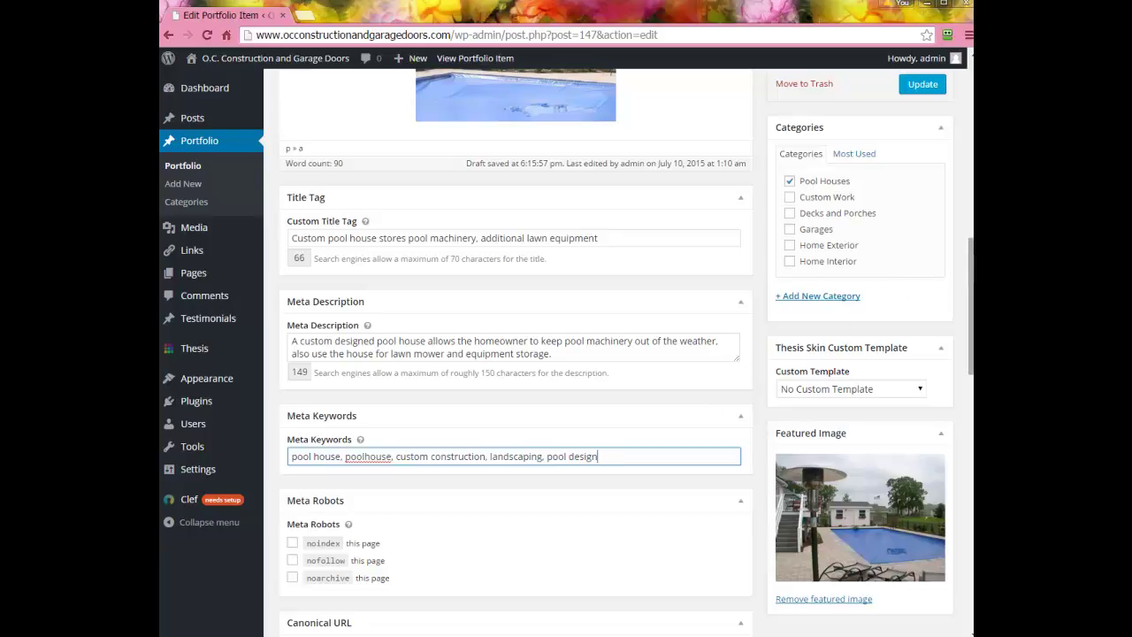
Step: Update the Custom Pool House item and open View Portfolio Item in a new tab
scroll(627, 350, down, 3)
scroll(627, 351, down, 2)
scroll(627, 350, down, 1)
scroll(627, 350, down, 2)
scroll(627, 350, down, 3)
scroll(627, 350, down, 3)
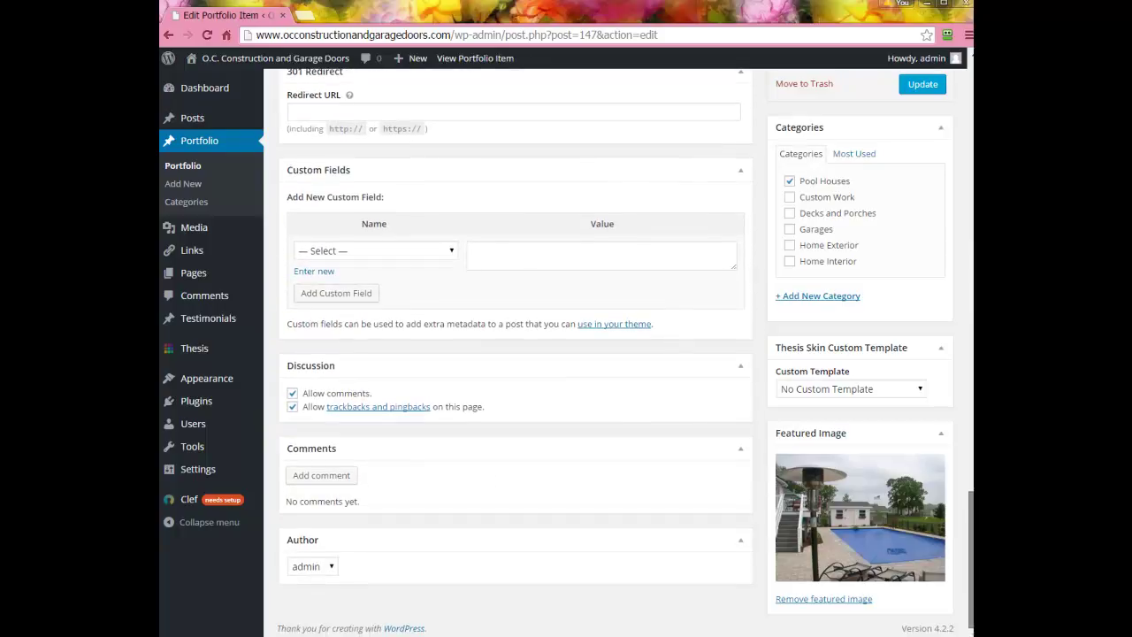
drag(970, 557, 970, 158)
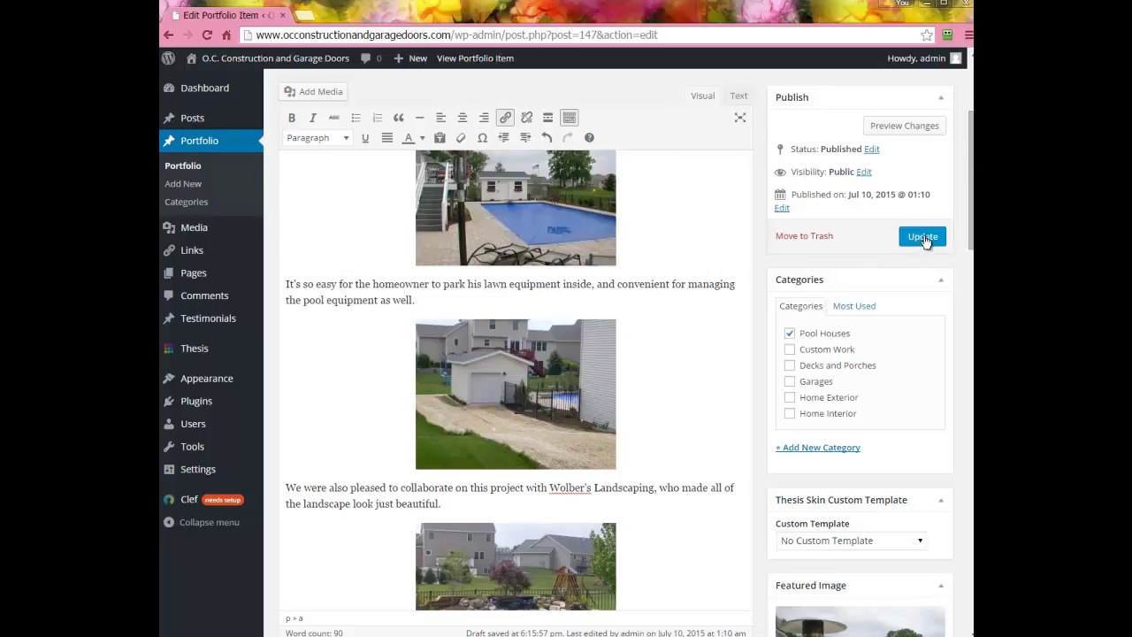
click(924, 239)
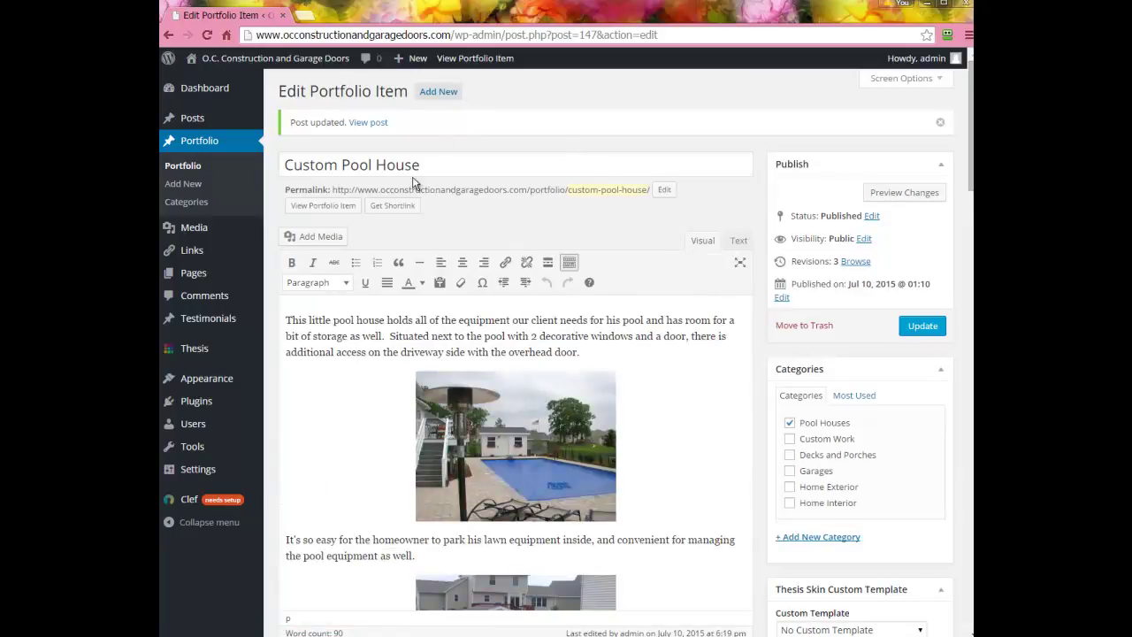
right_click(333, 207)
click(358, 217)
Step: Scroll through the live Custom Pool House page, noting the repeated pool photo below the intro
click(342, 17)
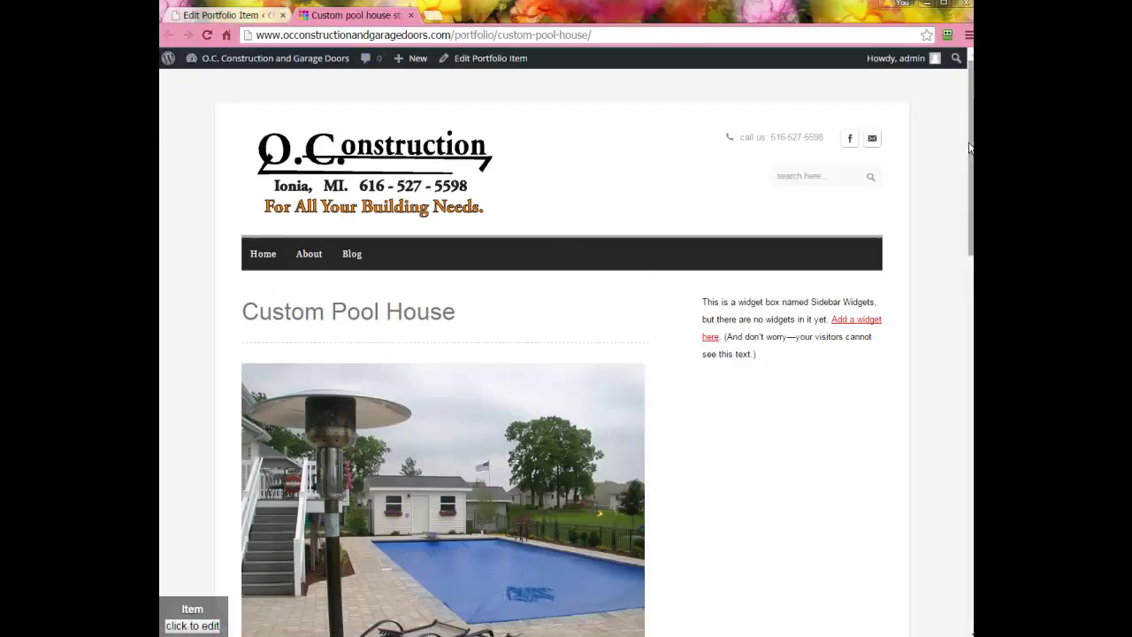
scroll(566, 354, down, 2)
scroll(566, 353, down, 2)
scroll(566, 354, up, 2)
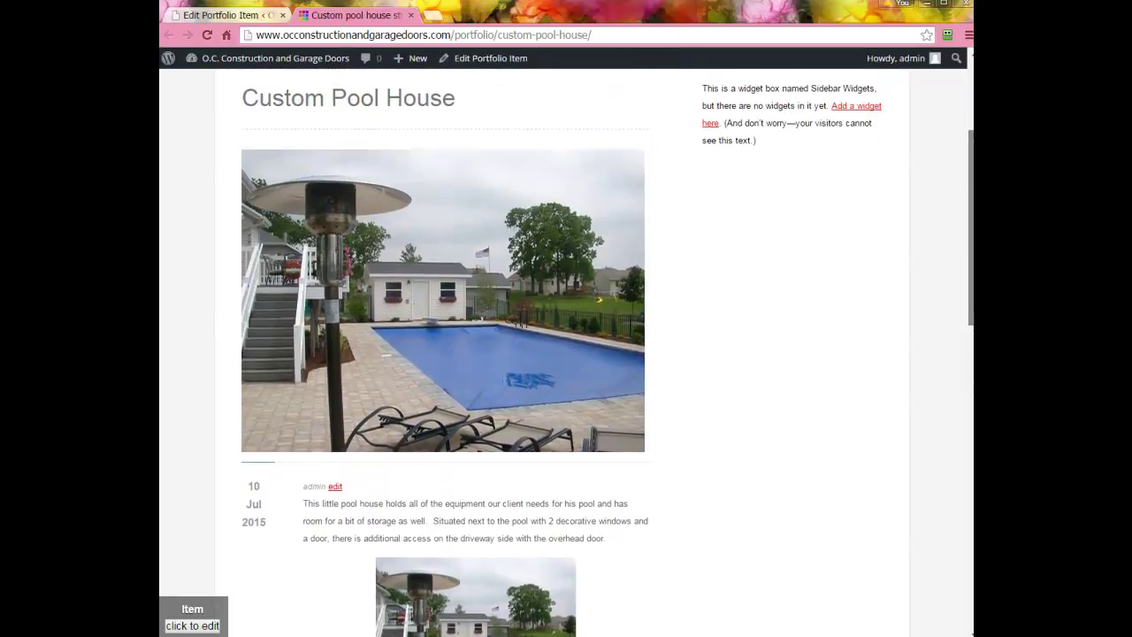
scroll(566, 354, down, 2)
scroll(566, 353, down, 2)
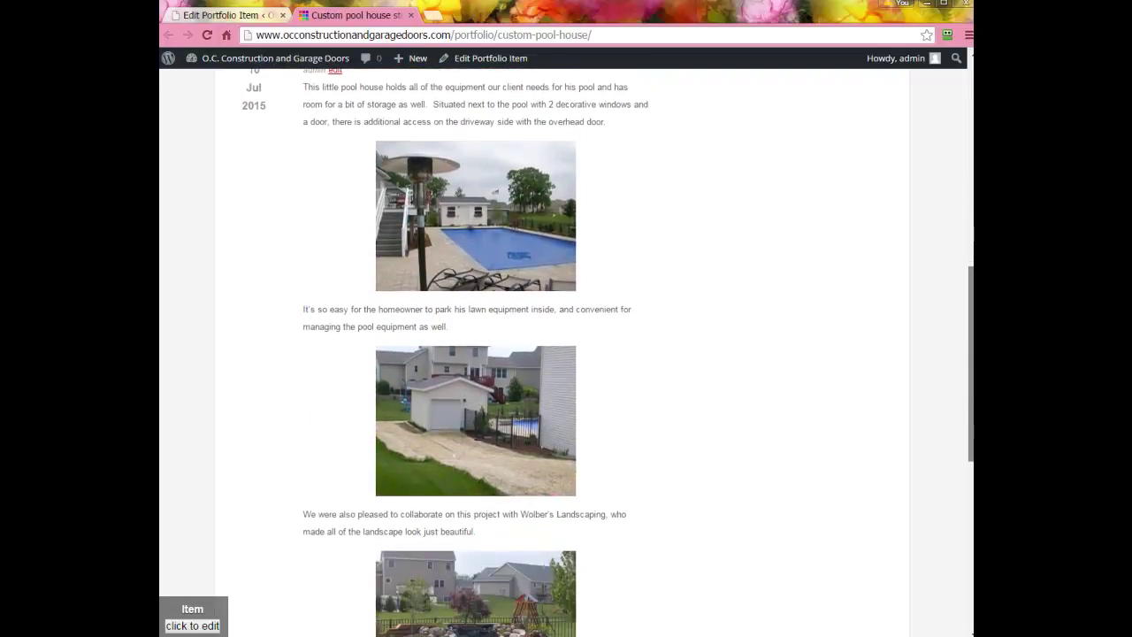
scroll(566, 354, up, 1)
scroll(955, 251, up, 3)
scroll(955, 251, down, 1)
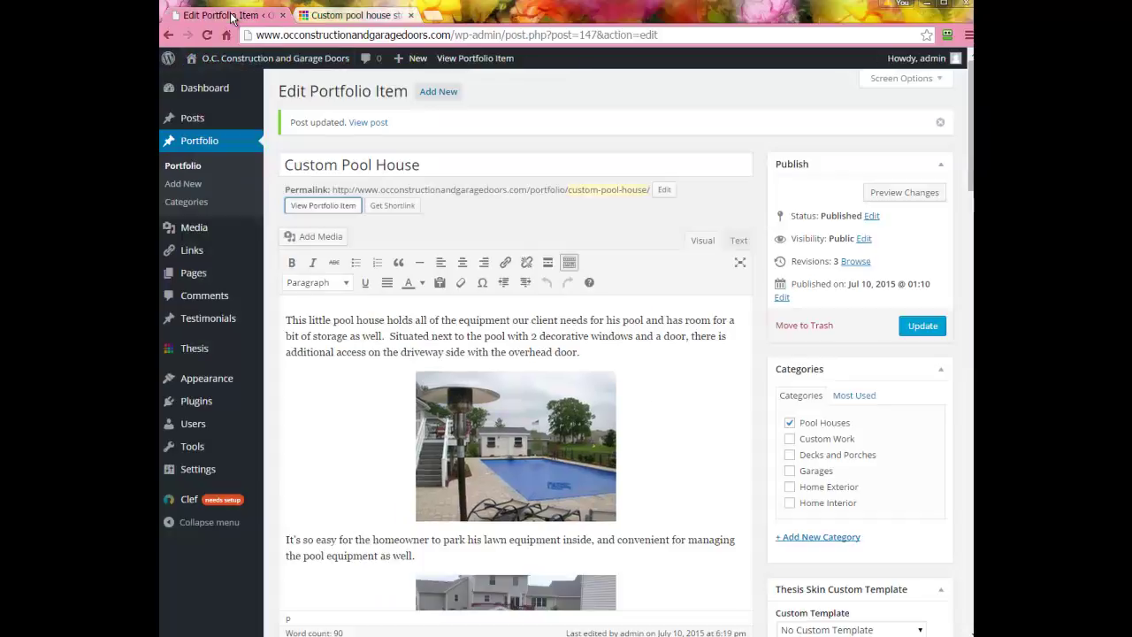
Step: Back in the editor, delete the duplicate first pool photo from the post body and update the item
click(232, 15)
click(524, 427)
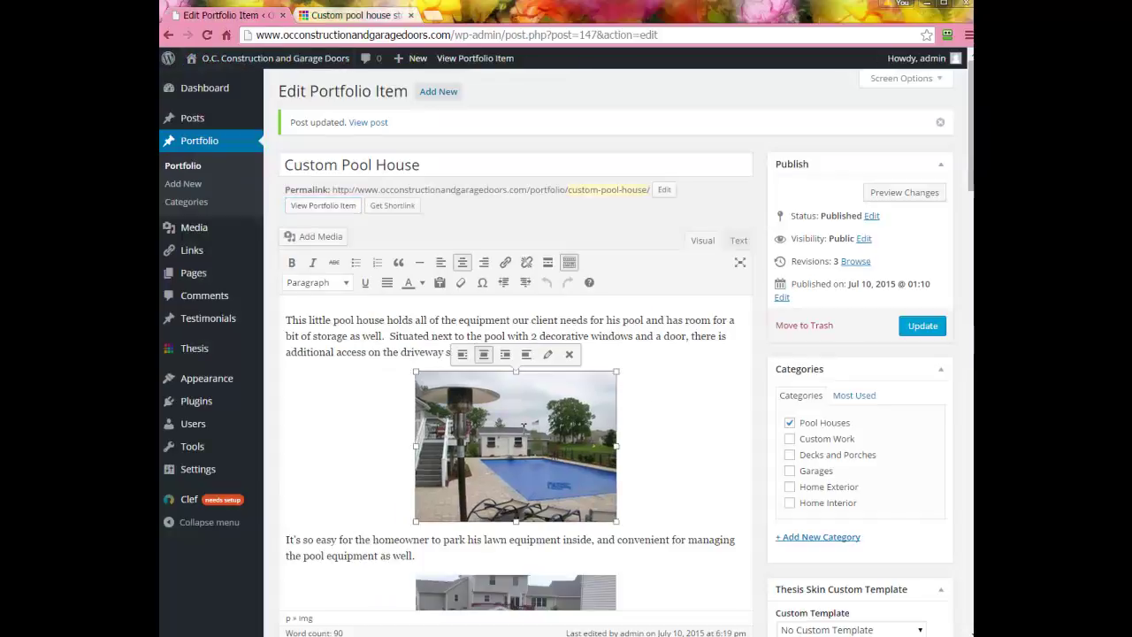
click(570, 355)
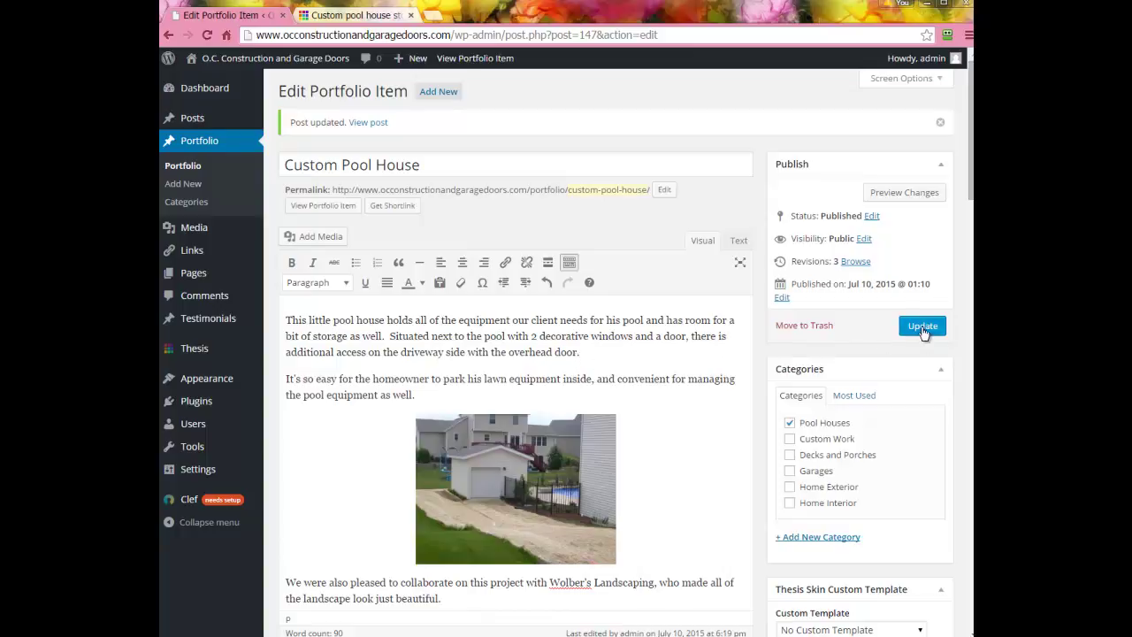
click(923, 330)
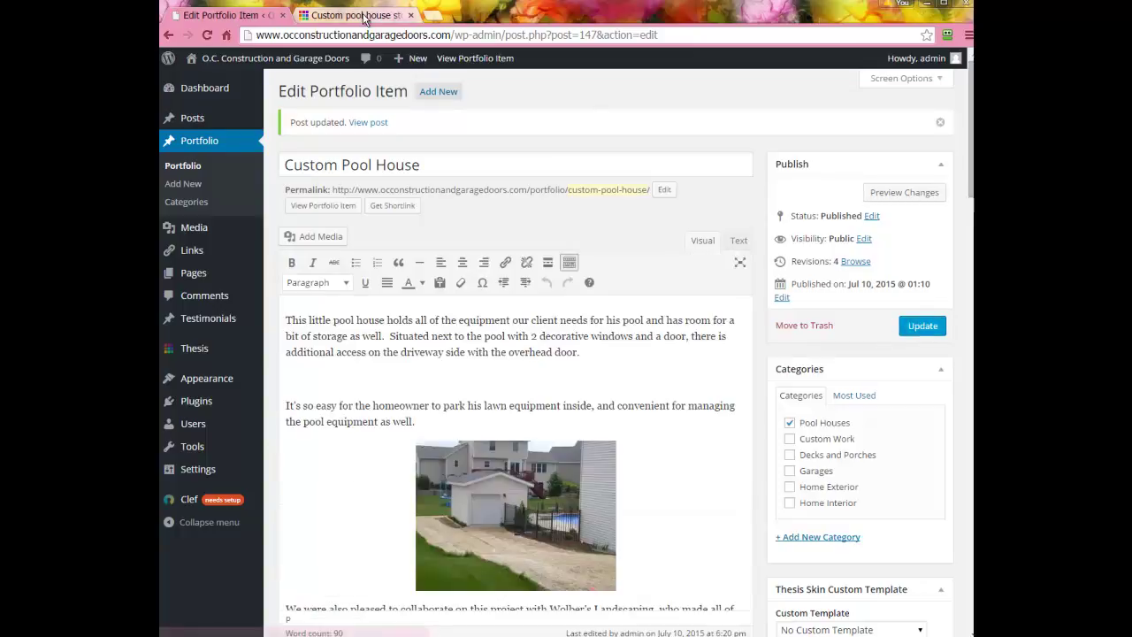
Step: Reload the live Custom Pool House page and scroll through to confirm the pool photo appears once, followed by the text and two centred photos
click(360, 13)
click(208, 34)
mouse_move(275, 58)
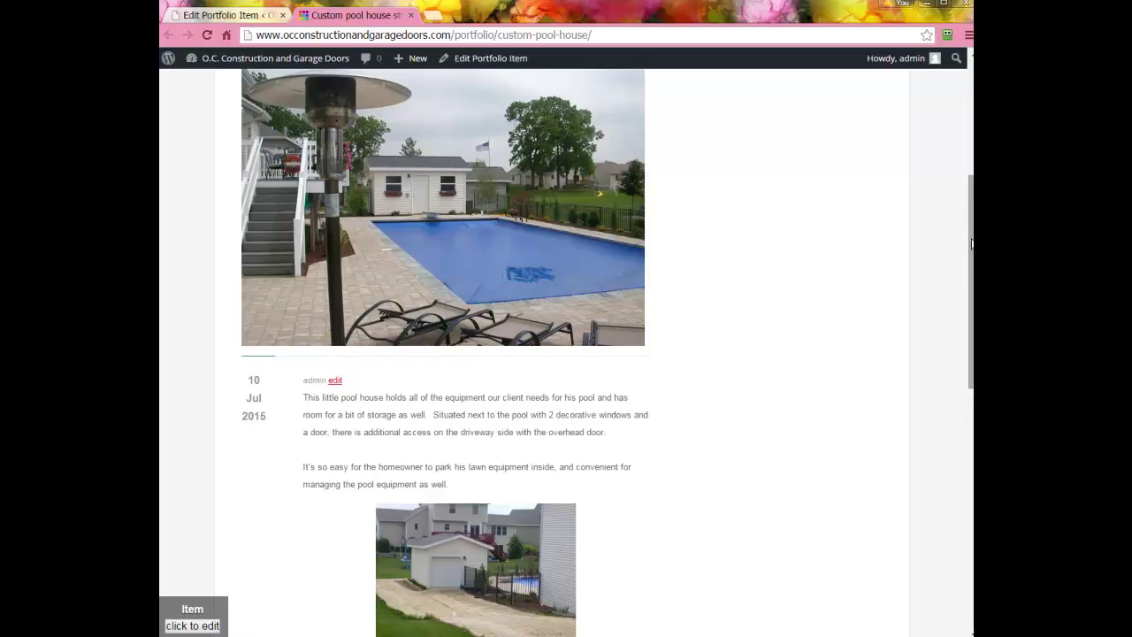
drag(971, 243, 972, 218)
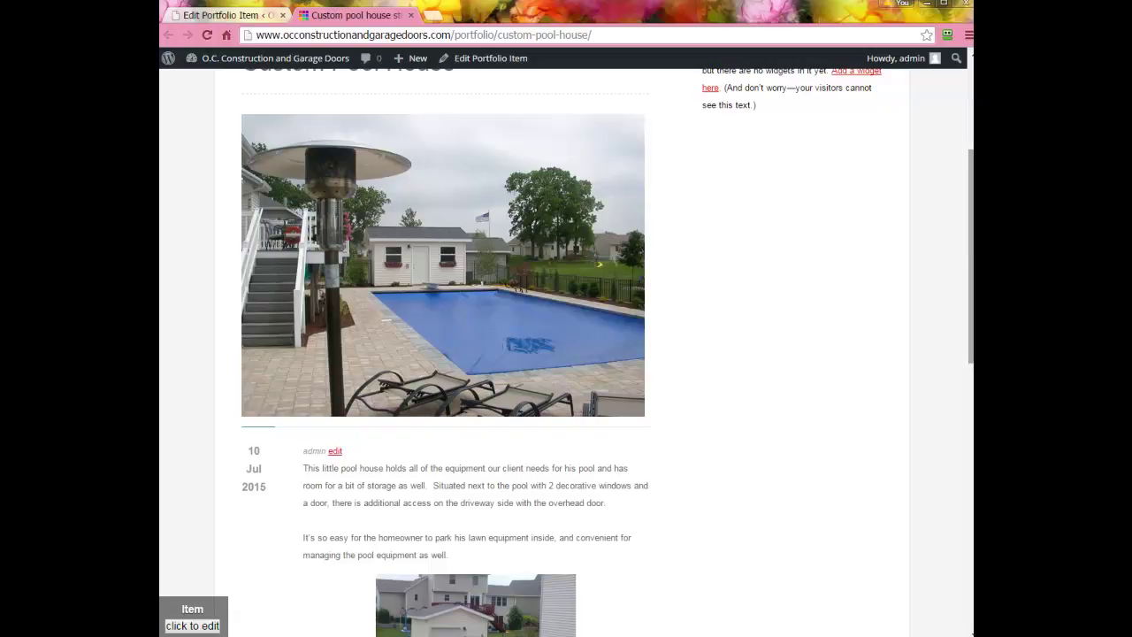
scroll(566, 354, down, 1)
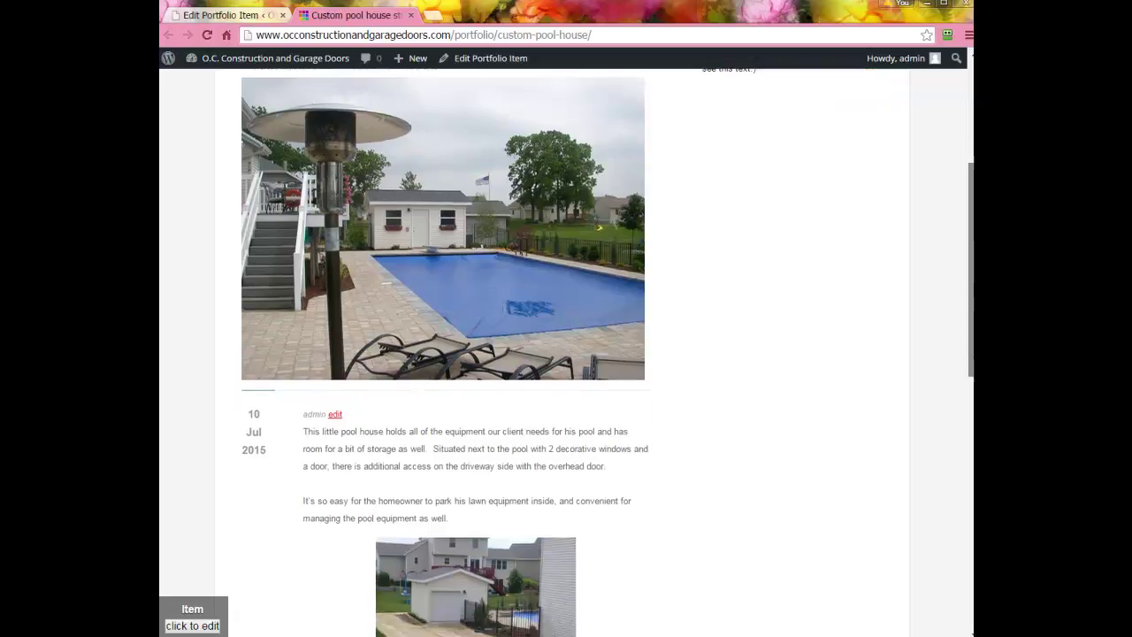
scroll(566, 353, down, 2)
scroll(566, 353, down, 2)
scroll(566, 354, down, 1)
scroll(566, 354, down, 1)
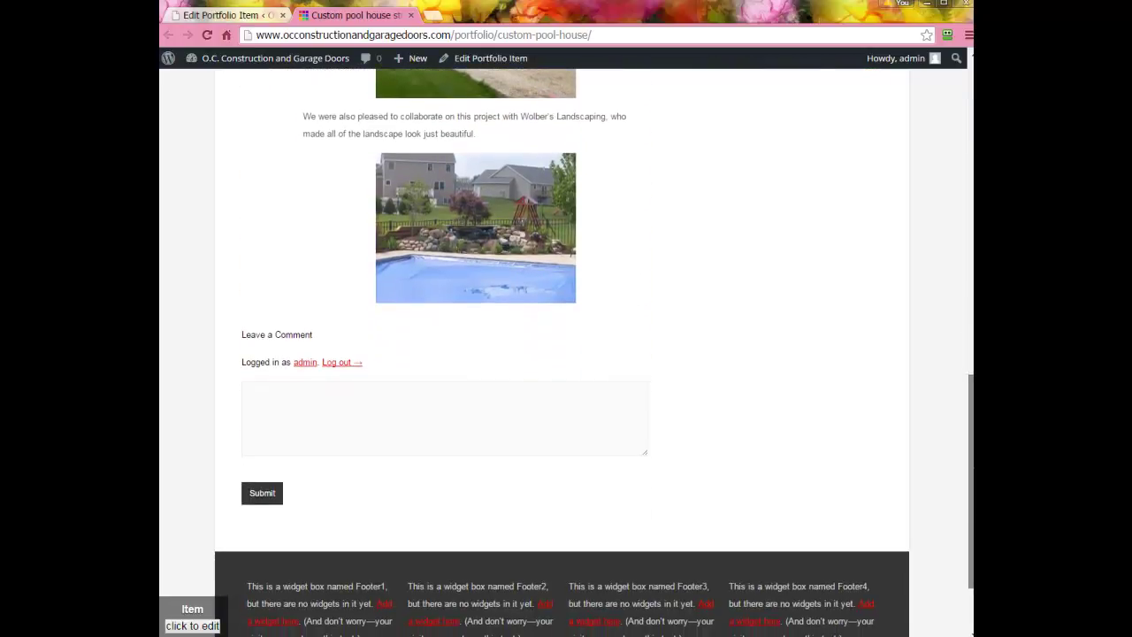
scroll(959, 88, up, 1)
scroll(959, 89, up, 6)
scroll(959, 88, down, 3)
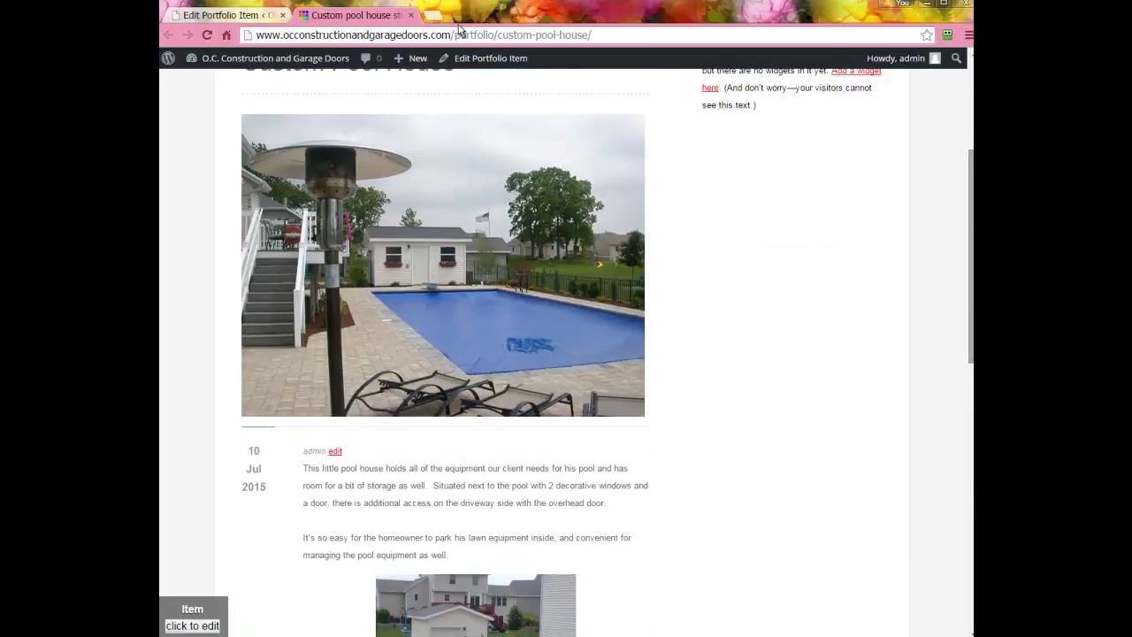